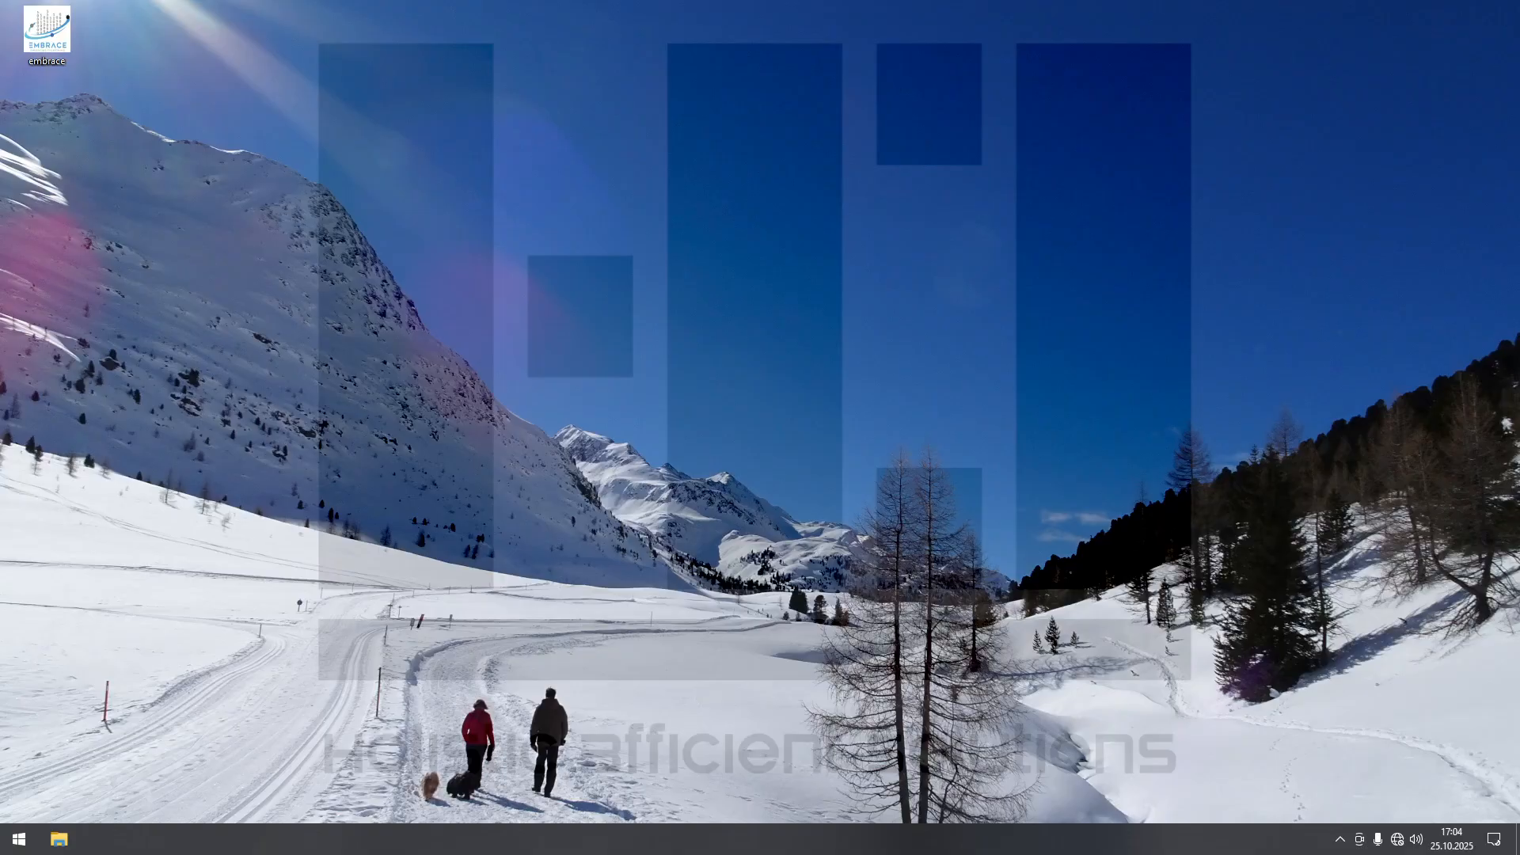
# Launch H3O Embrace and add three more fields to the unnamed table, with the field list expanded
pyautogui.doubleClick(56, 38)
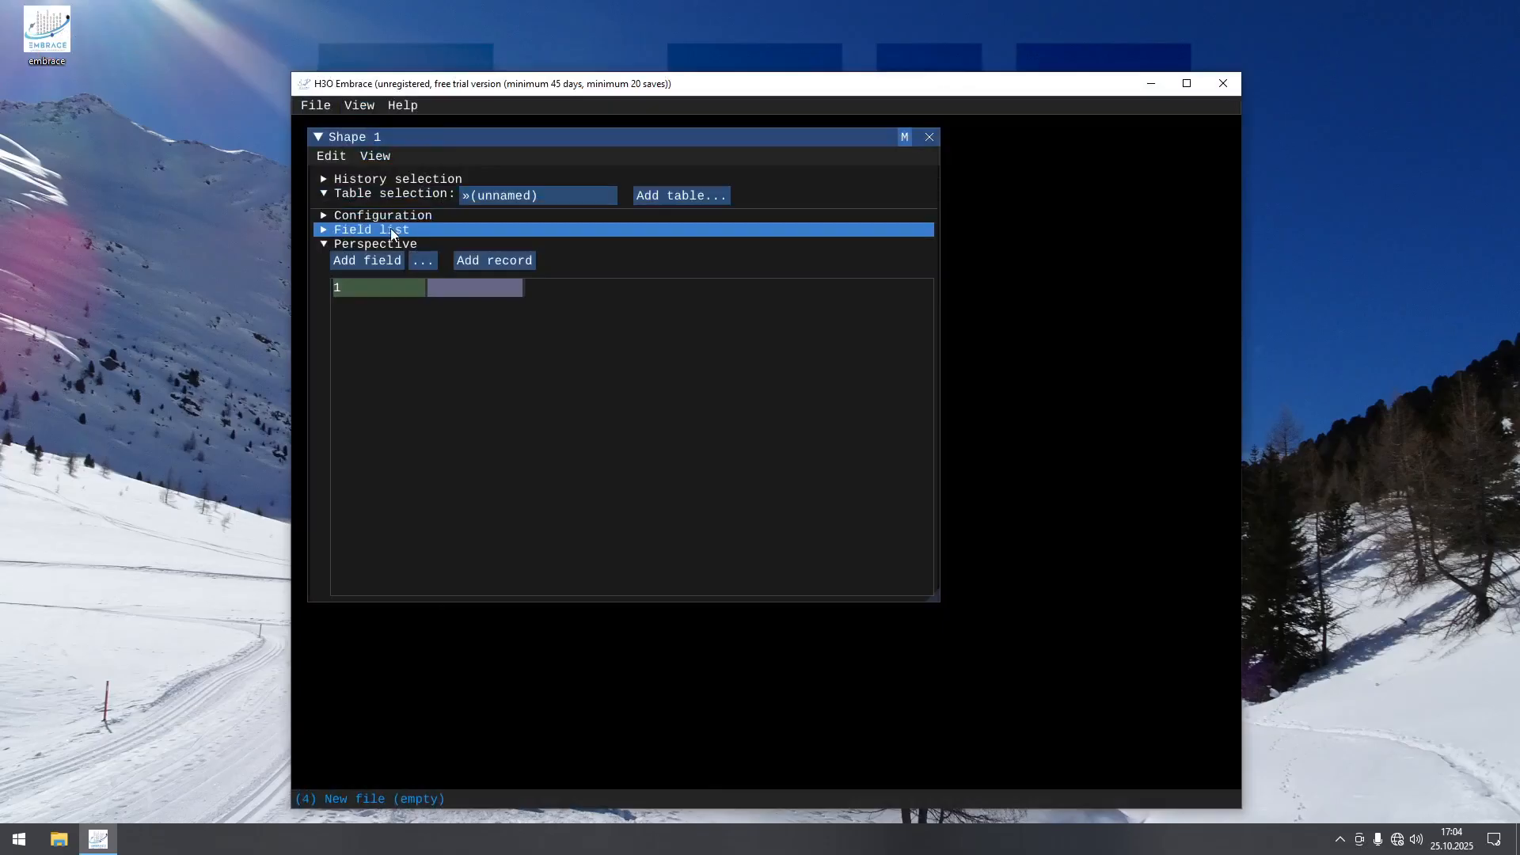
pyautogui.click(323, 229)
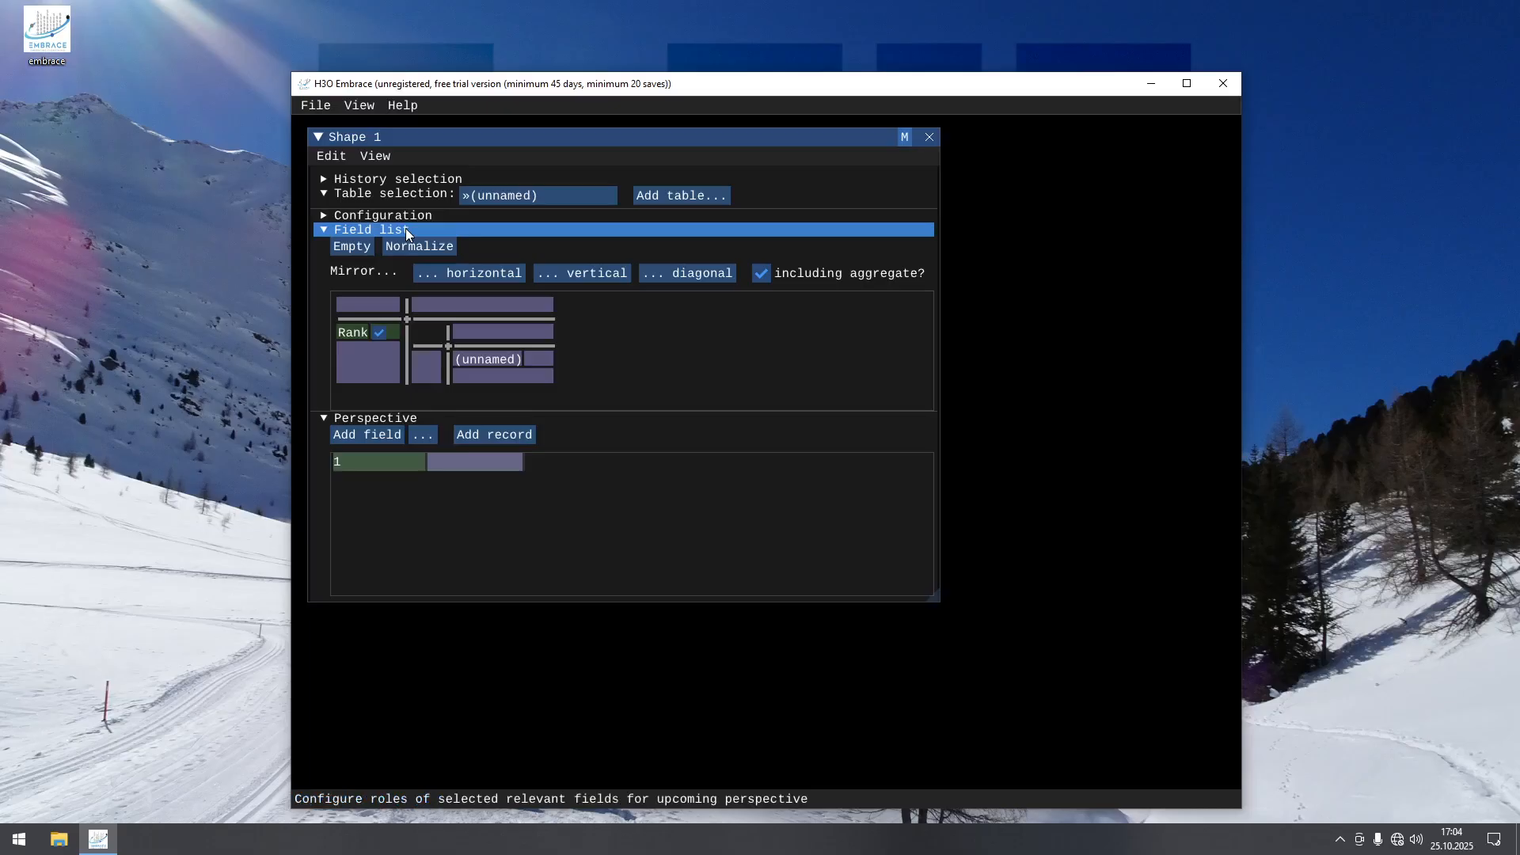
pyautogui.click(376, 431)
pyautogui.click(376, 431)
pyautogui.click(379, 430)
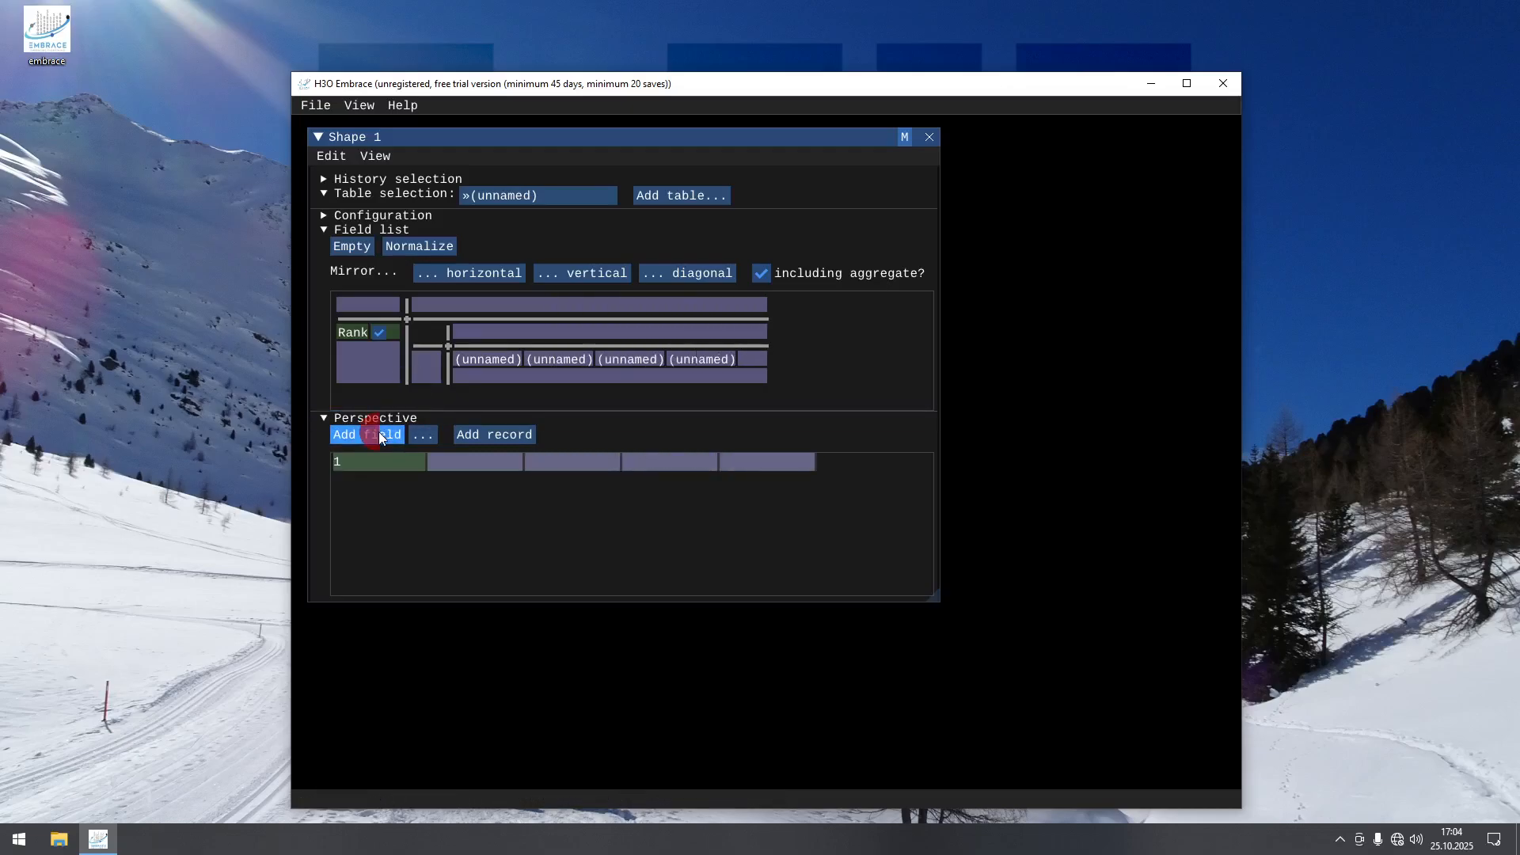
# Fill the first record with the headings Person, Project, Quarter and Allocation
pyautogui.click(464, 460)
pyautogui.write('Person')
pyautogui.press('Tab')
pyautogui.write('Project')
pyautogui.press('Tab')
pyautogui.write('Quarter')
pyautogui.press('Tab')
pyautogui.write('Allocation')
# Add four records for the first person on project Alpha: Q1 100, Q2 100, Q3 100 and Q4 50
pyautogui.hotkey('ctrl', 'r')
pyautogui.write('Q1\t100')
pyautogui.hotkey('ctrl', 'r')
pyautogui.write('Alice\tAlpha\tQ2\t100')
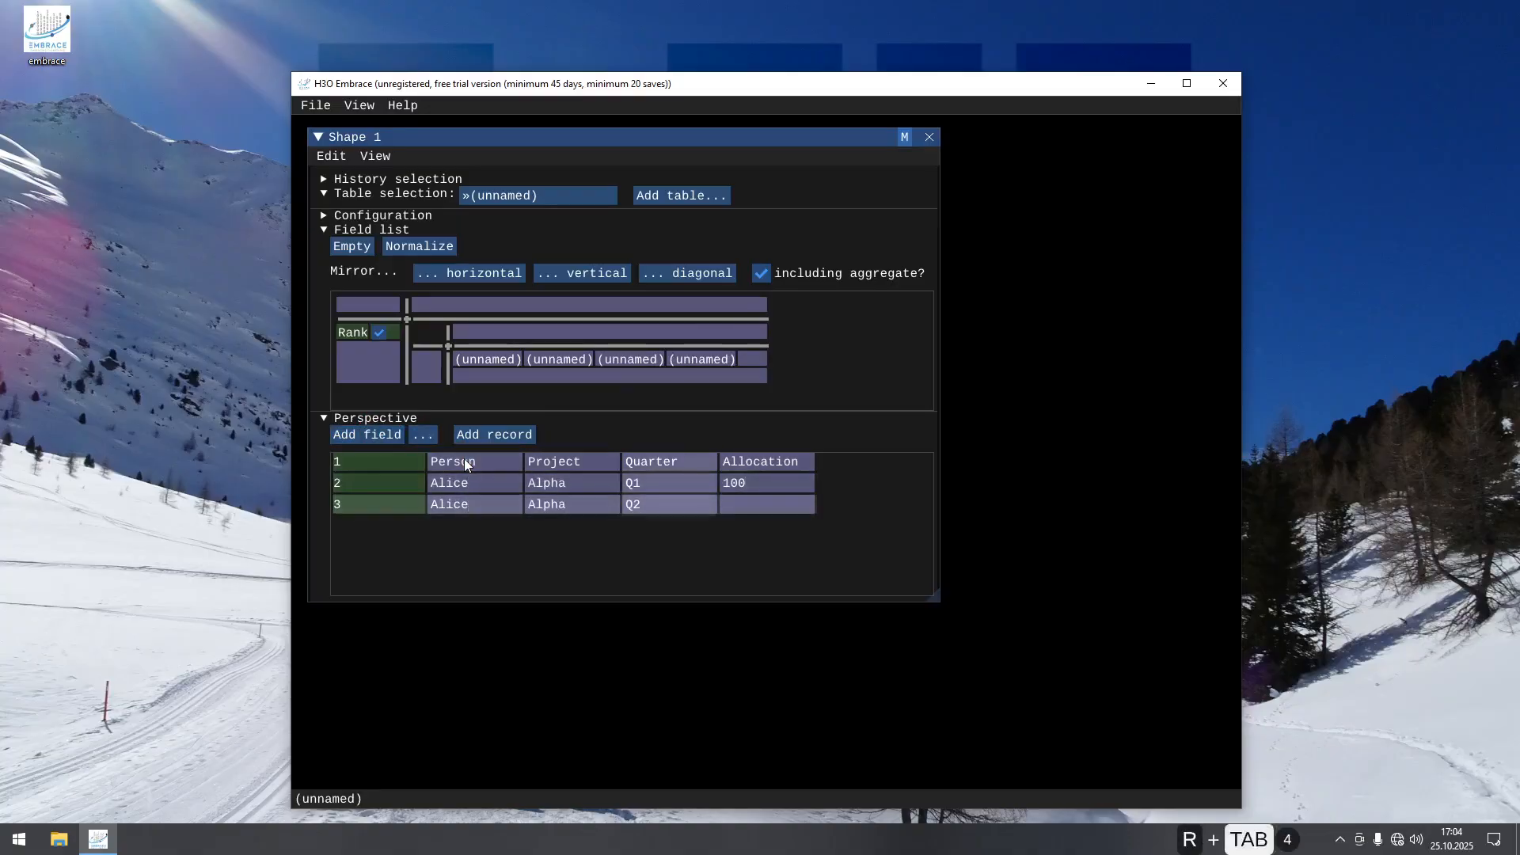
pyautogui.hotkey('ctrl', 'r')
pyautogui.write('Alice\tAlpha\tQ3\t100')
pyautogui.hotkey('ctrl', 'r')
pyautogui.write('Alice\tAlpha\tQ4\t50')
# Add the first person's record Beta Q4 50, and the second person's Beta Q1 100, Beta Q2 30, Alpha Q2 70 and Alpha Q3 100
pyautogui.hotkey('ctrl', 'r')
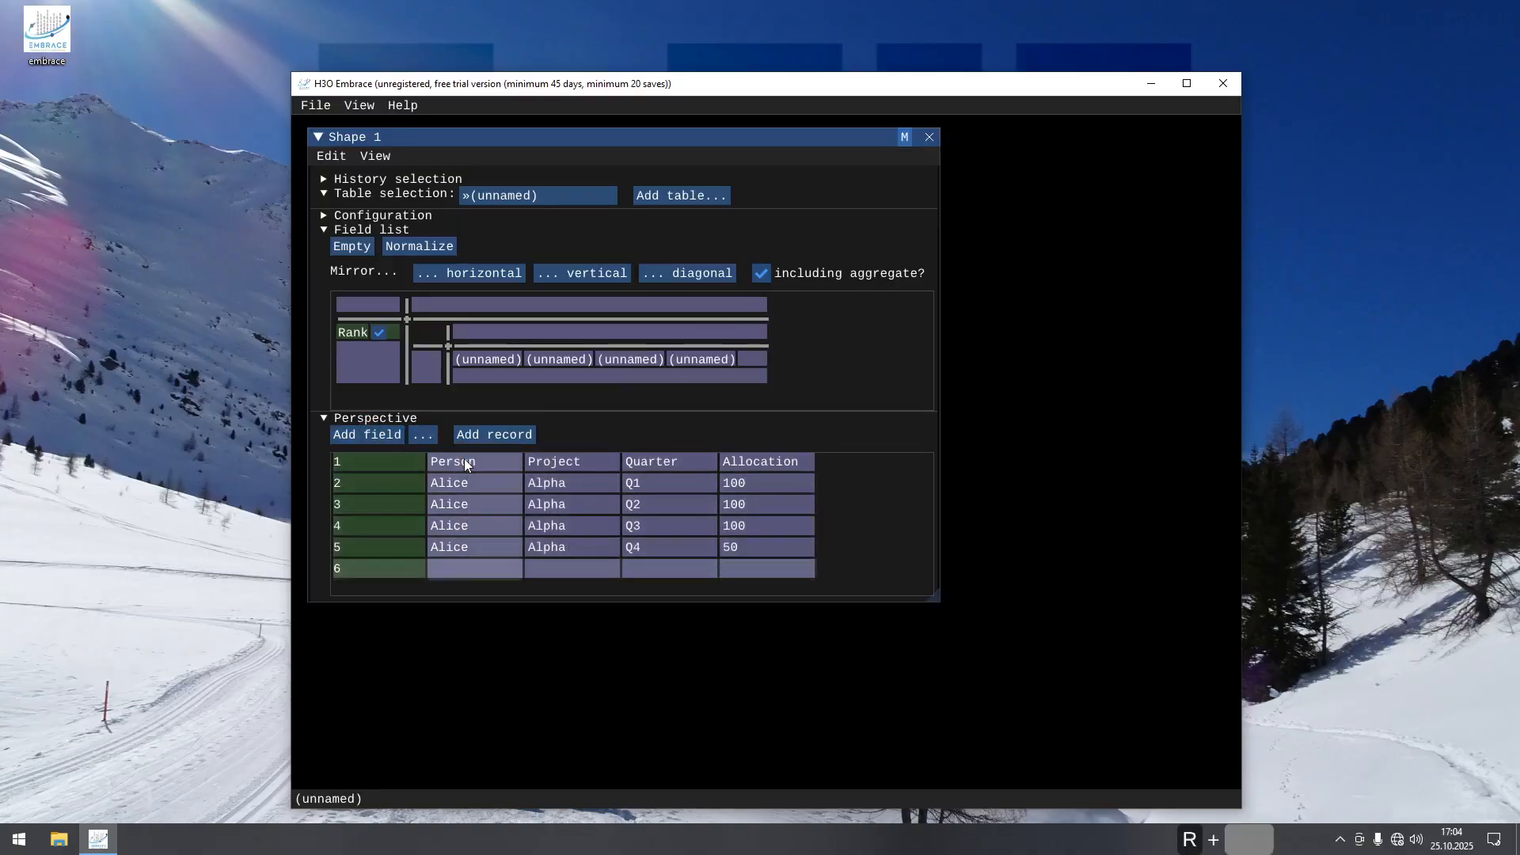
pyautogui.write('Alice\tBeta\tQ4\t50')
pyautogui.hotkey('ctrl', 'r')
pyautogui.write('Bob\tBeta\tQ1\t100')
pyautogui.hotkey('ctrl', 'r')
pyautogui.write('Bob\tBeta\tQ2\t30')
pyautogui.hotkey('ctrl', 'r')
pyautogui.write('Bob\tAlpha\tQ2\t70')
pyautogui.hotkey('ctrl', 'r')
pyautogui.write('Bob\tAlpha\tQ3\t100')
# Delete the empty last record in the maximized shape and take the field names from the heading record
pyautogui.hotkey('ctrl', 'r')
pyautogui.hotkey('ctrl', 'm')
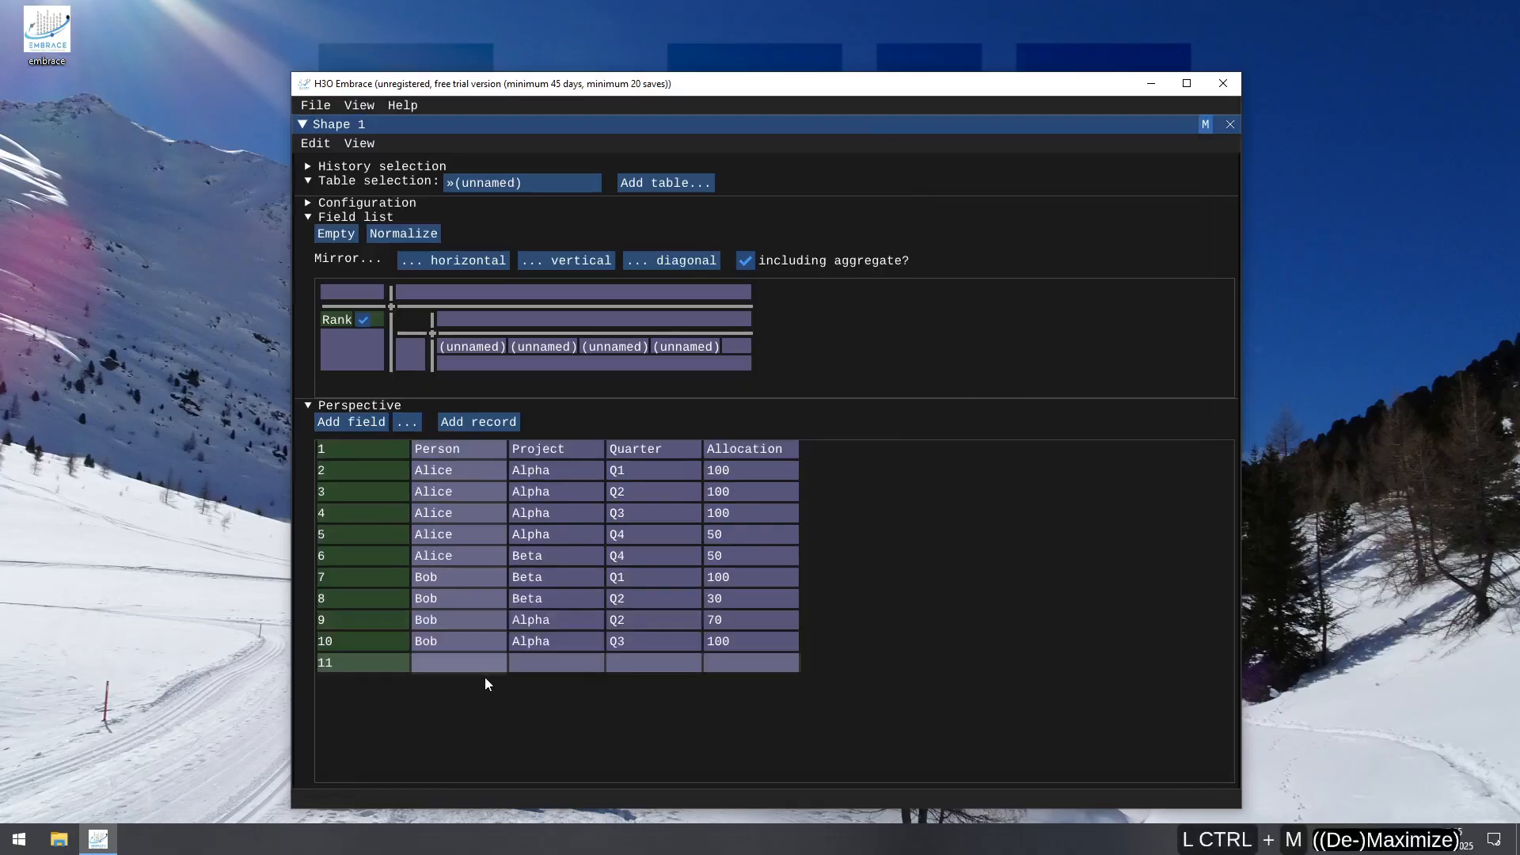
pyautogui.press('Delete')
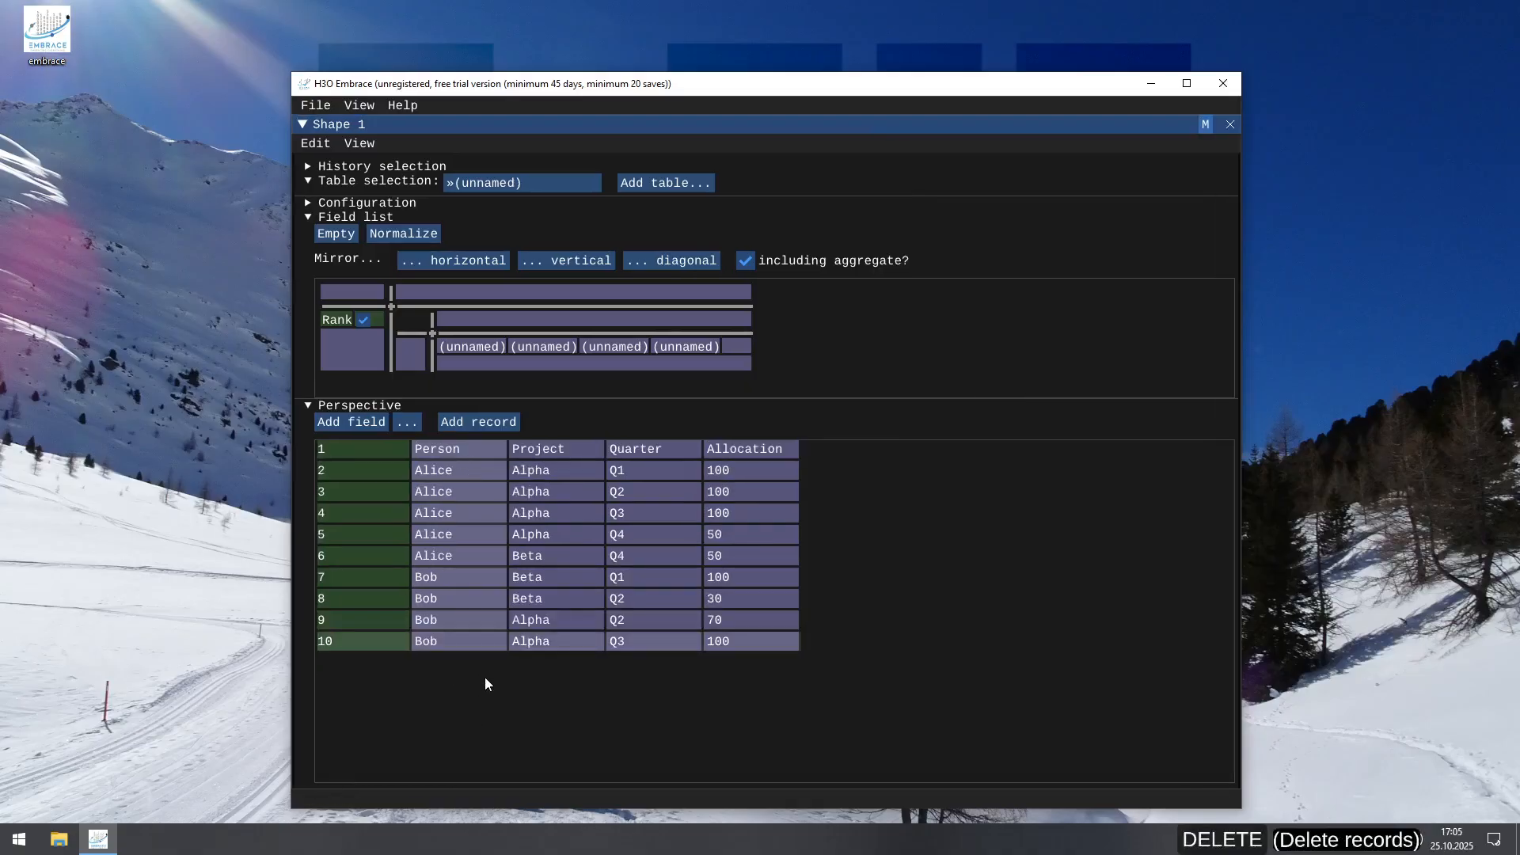
pyautogui.rightClick(460, 448)
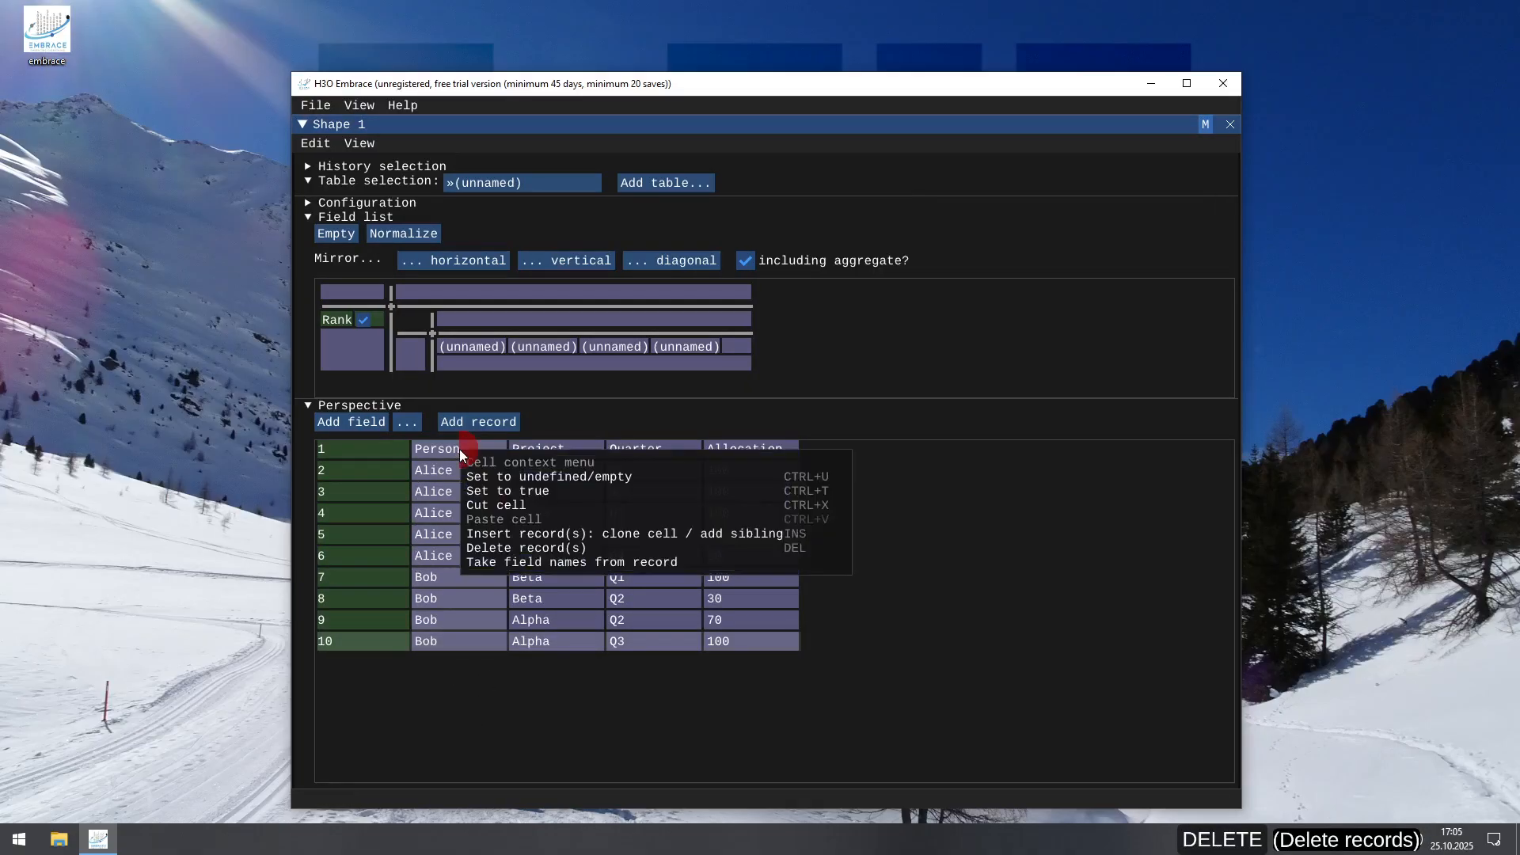
pyautogui.click(523, 563)
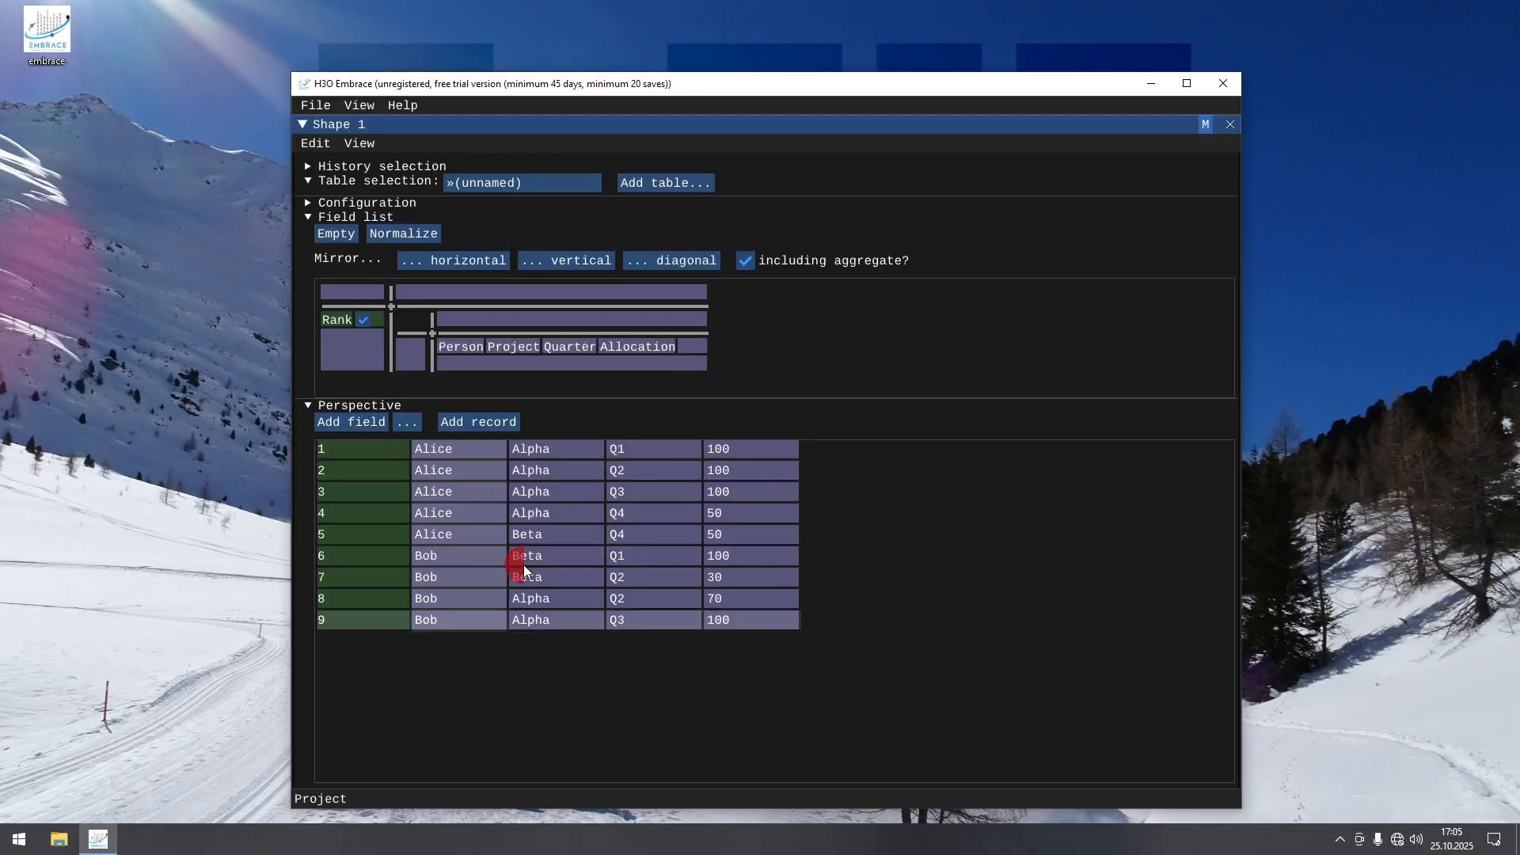
# Stack fields in the aggregates block by placing Allocation on a second row and Quarter on a third row
pyautogui.click(460, 363)
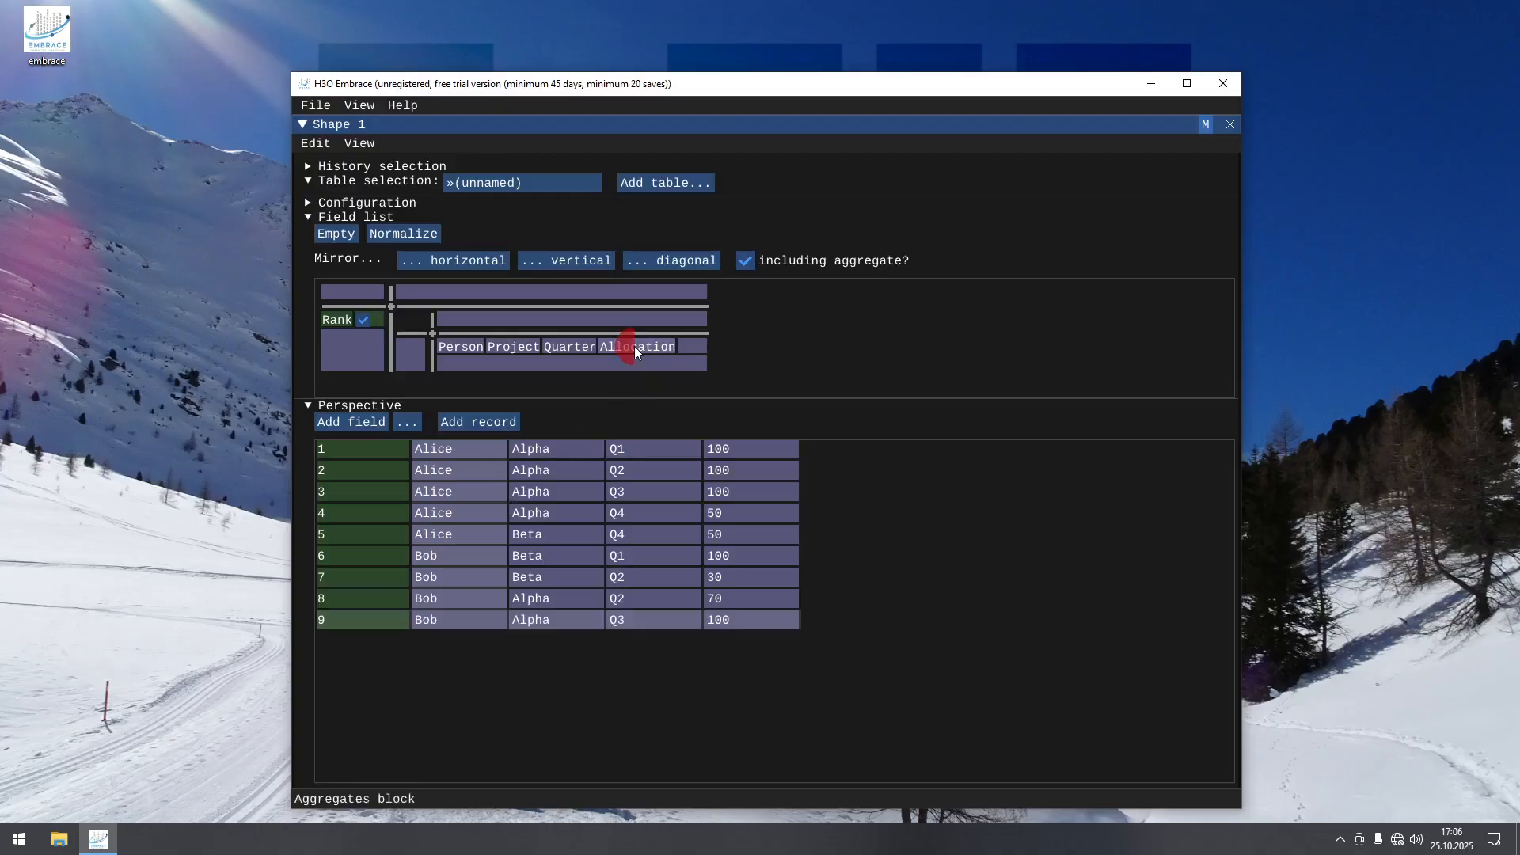
pyautogui.moveTo(631, 349); pyautogui.dragTo(584, 367)
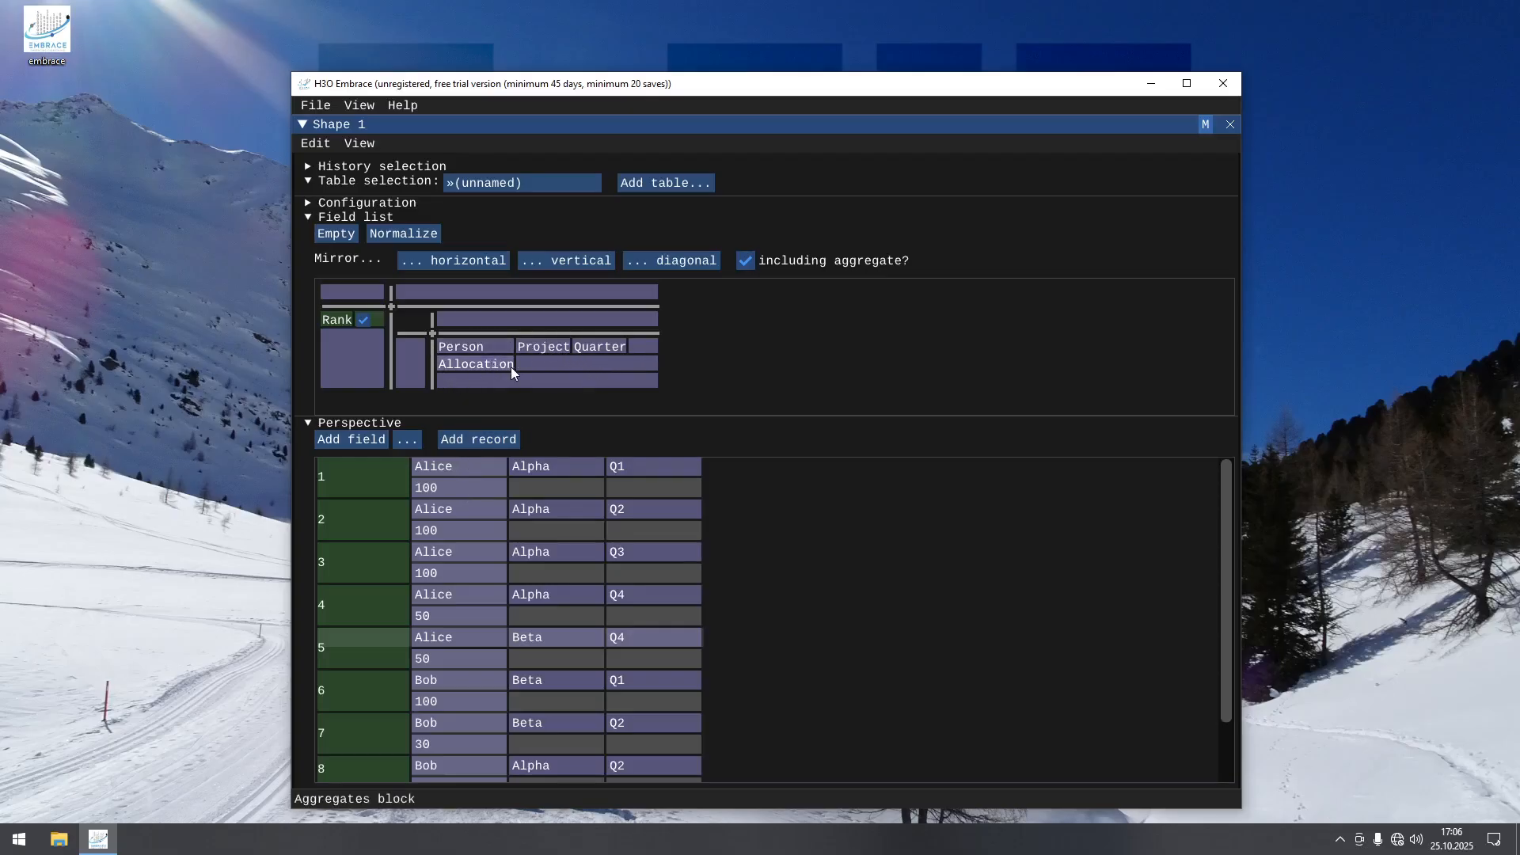
pyautogui.moveTo(598, 348); pyautogui.dragTo(575, 363)
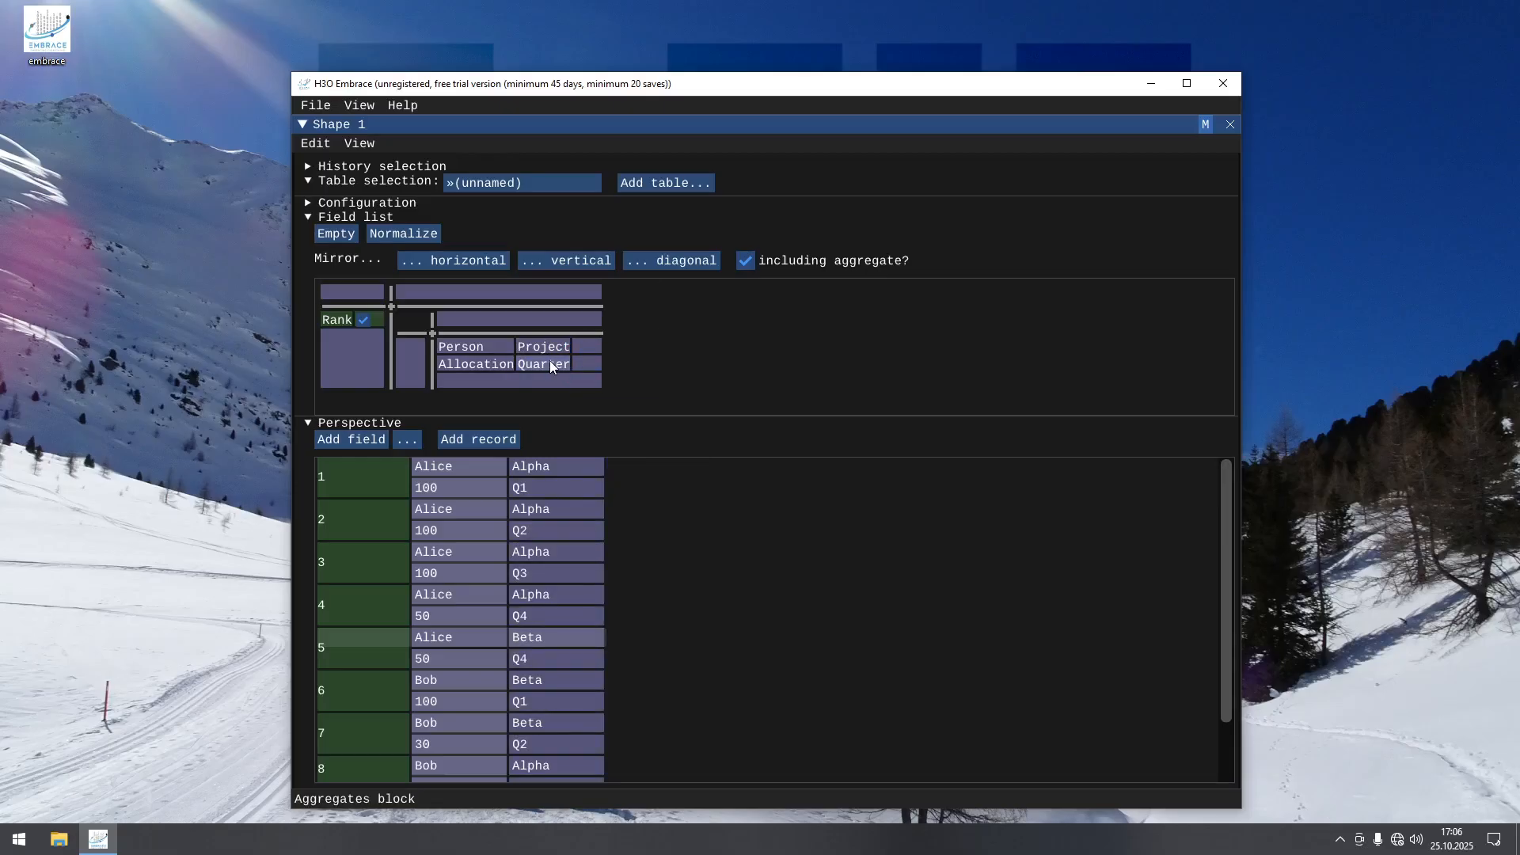
pyautogui.moveTo(551, 364); pyautogui.dragTo(528, 378)
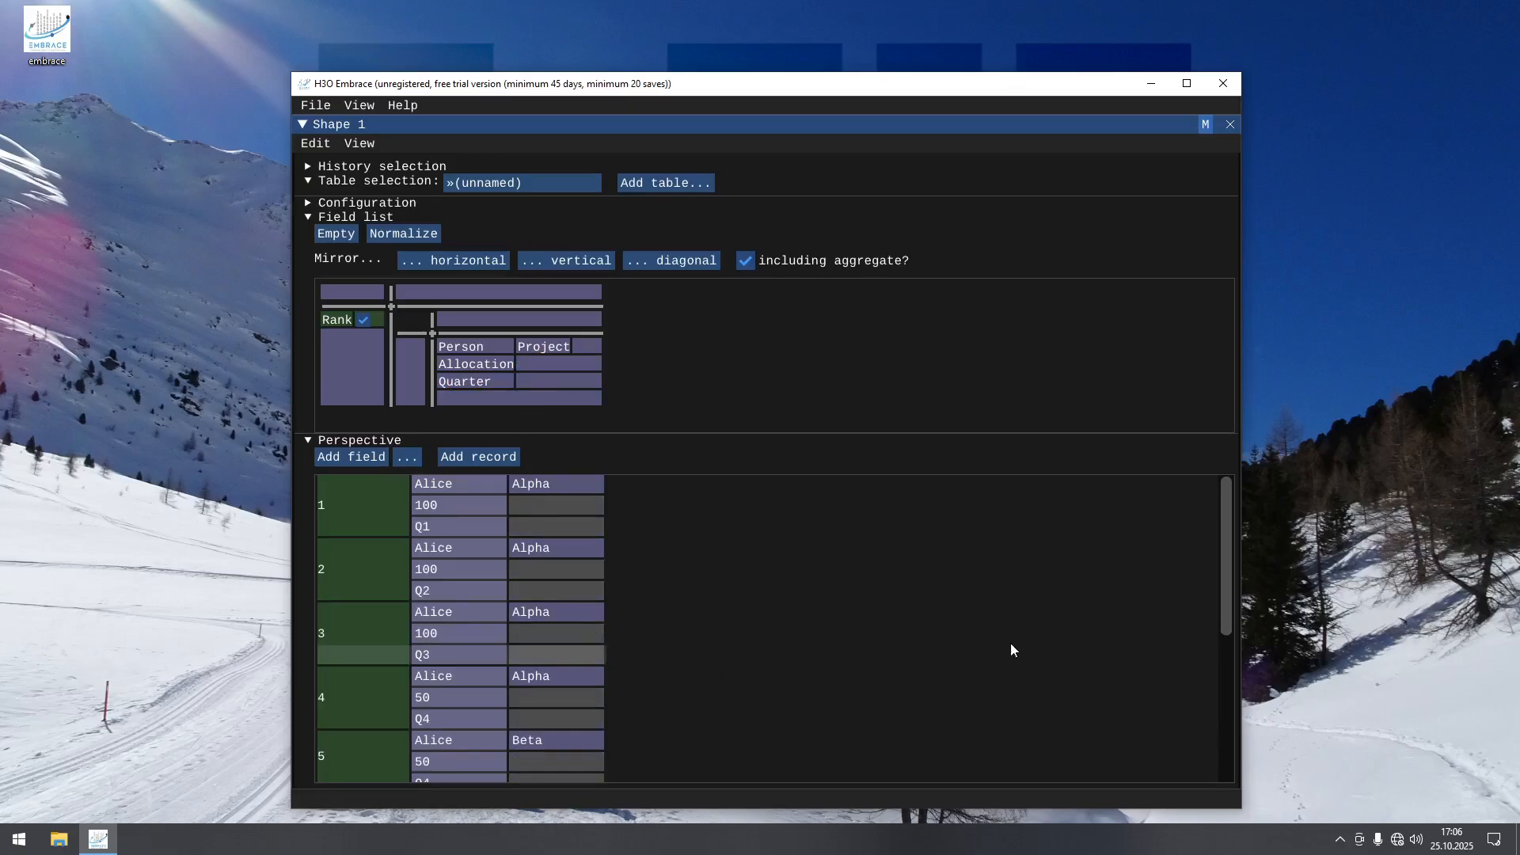
# Mirror the field layout diagonally and back, including the aggregate, and normalize the field list into a single row
pyautogui.moveTo(1228, 529)
pyautogui.mouseDown()
pyautogui.moveTo(1206, 621)
pyautogui.moveTo(1224, 510)
pyautogui.mouseUp()
pyautogui.click(676, 257)
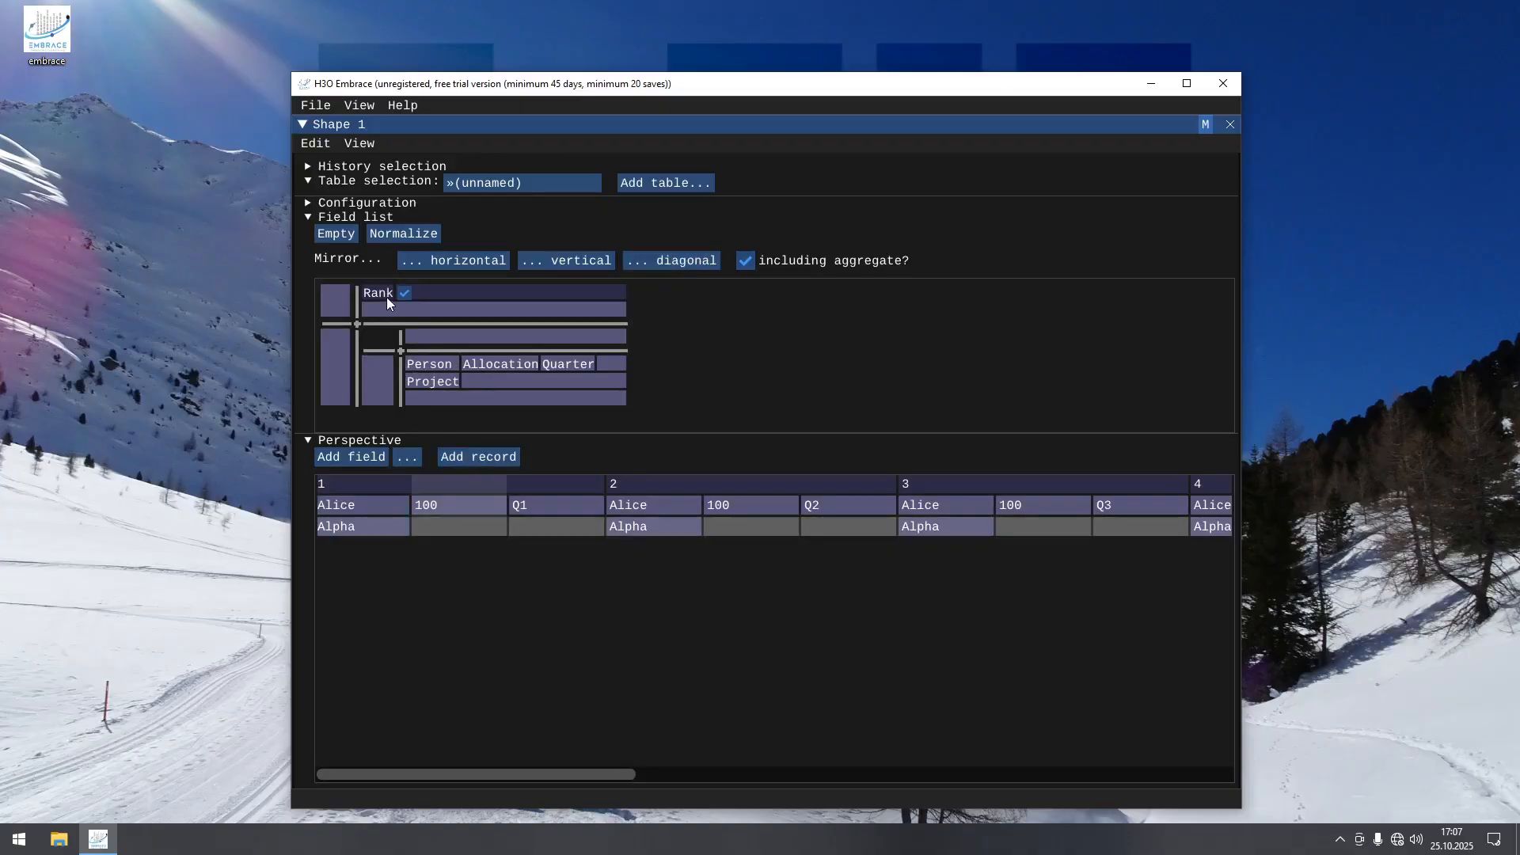
pyautogui.moveTo(530, 770); pyautogui.dragTo(444, 761)
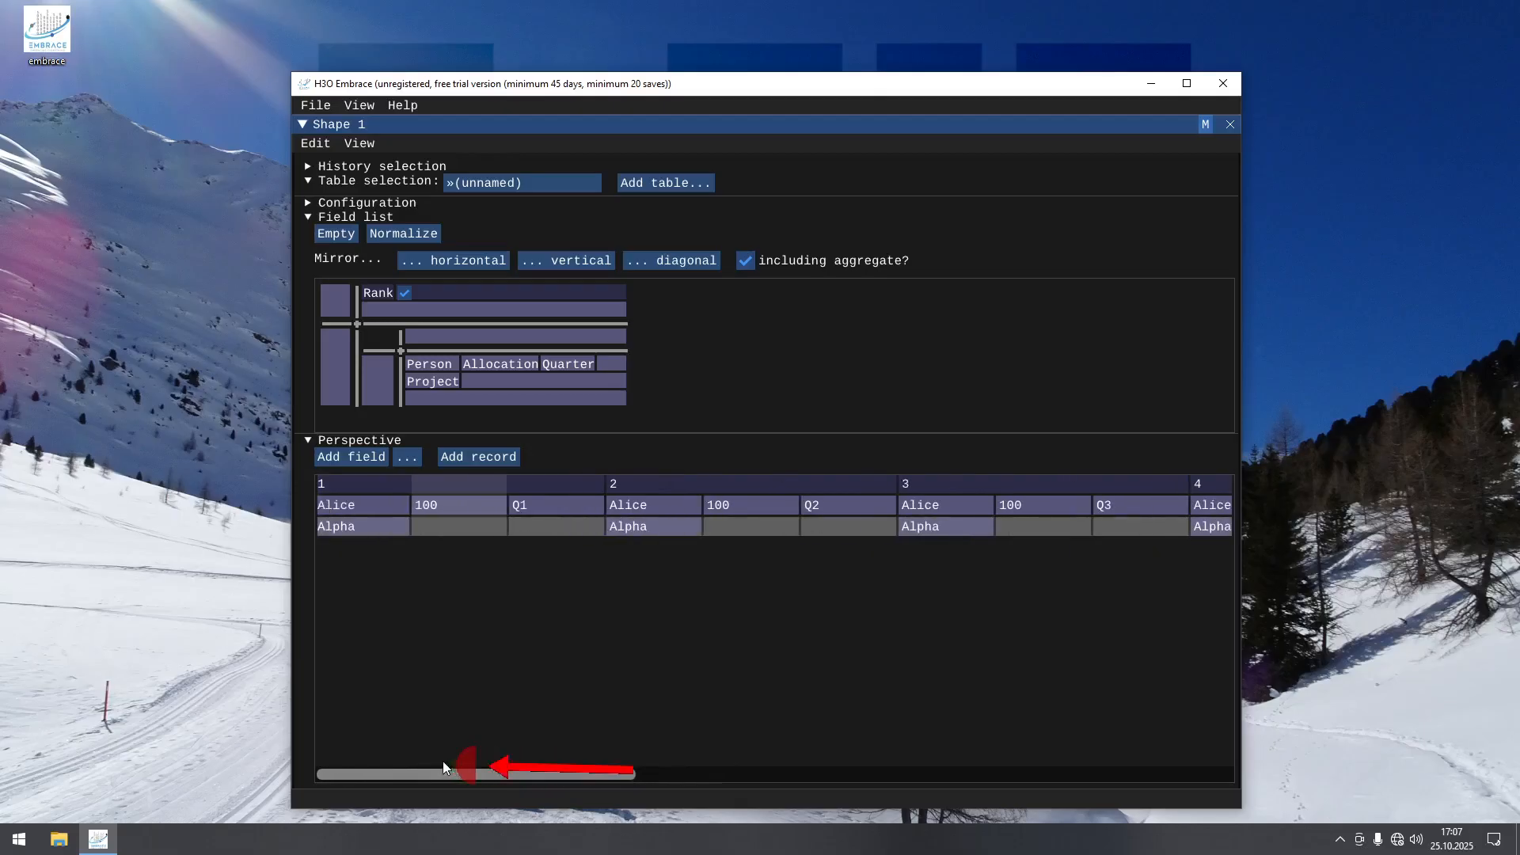
pyautogui.click(664, 265)
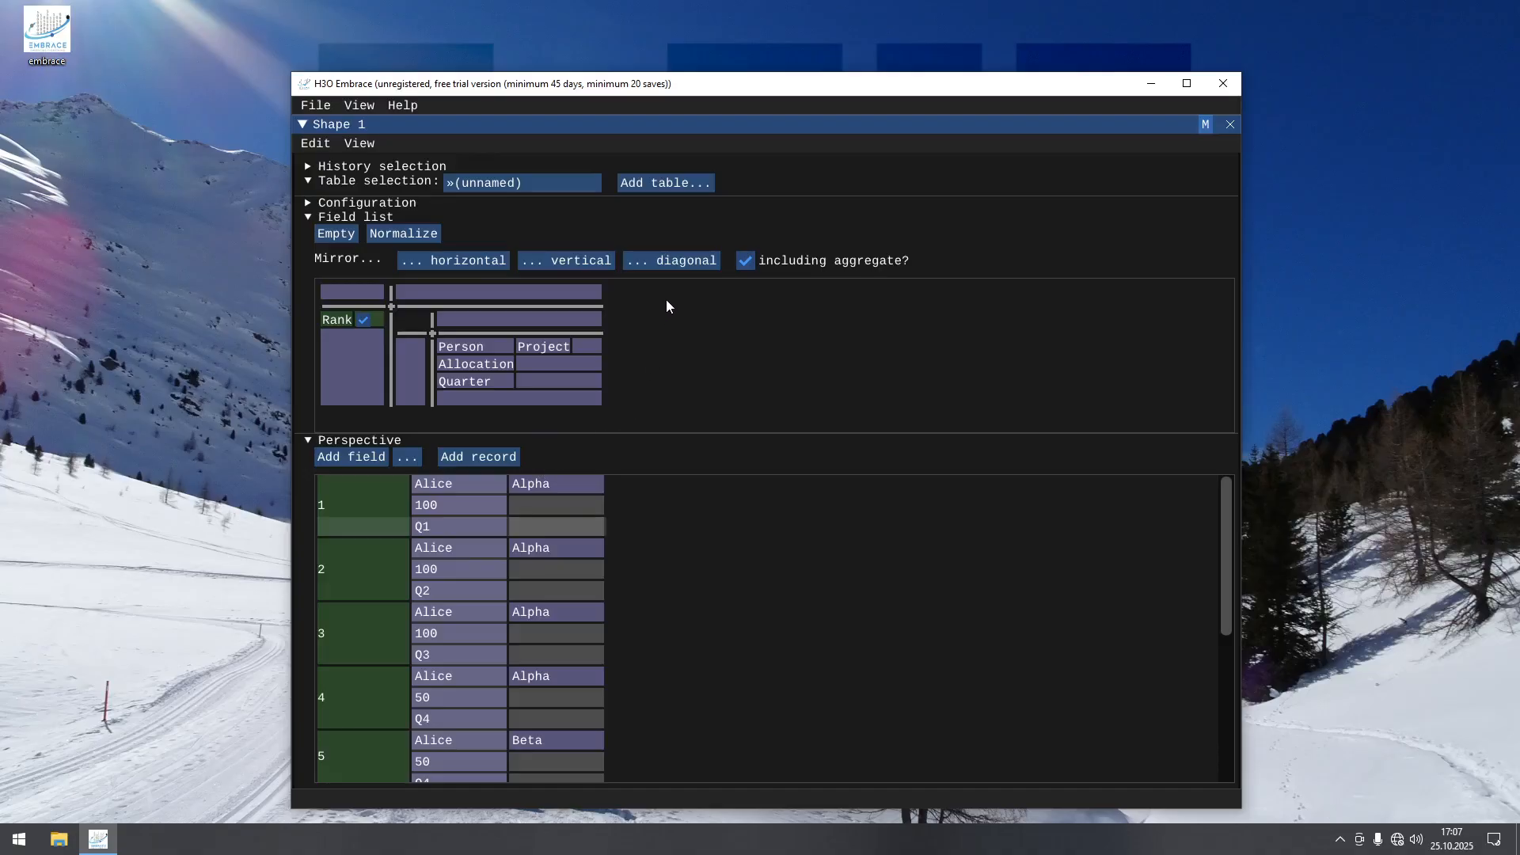
pyautogui.click(405, 233)
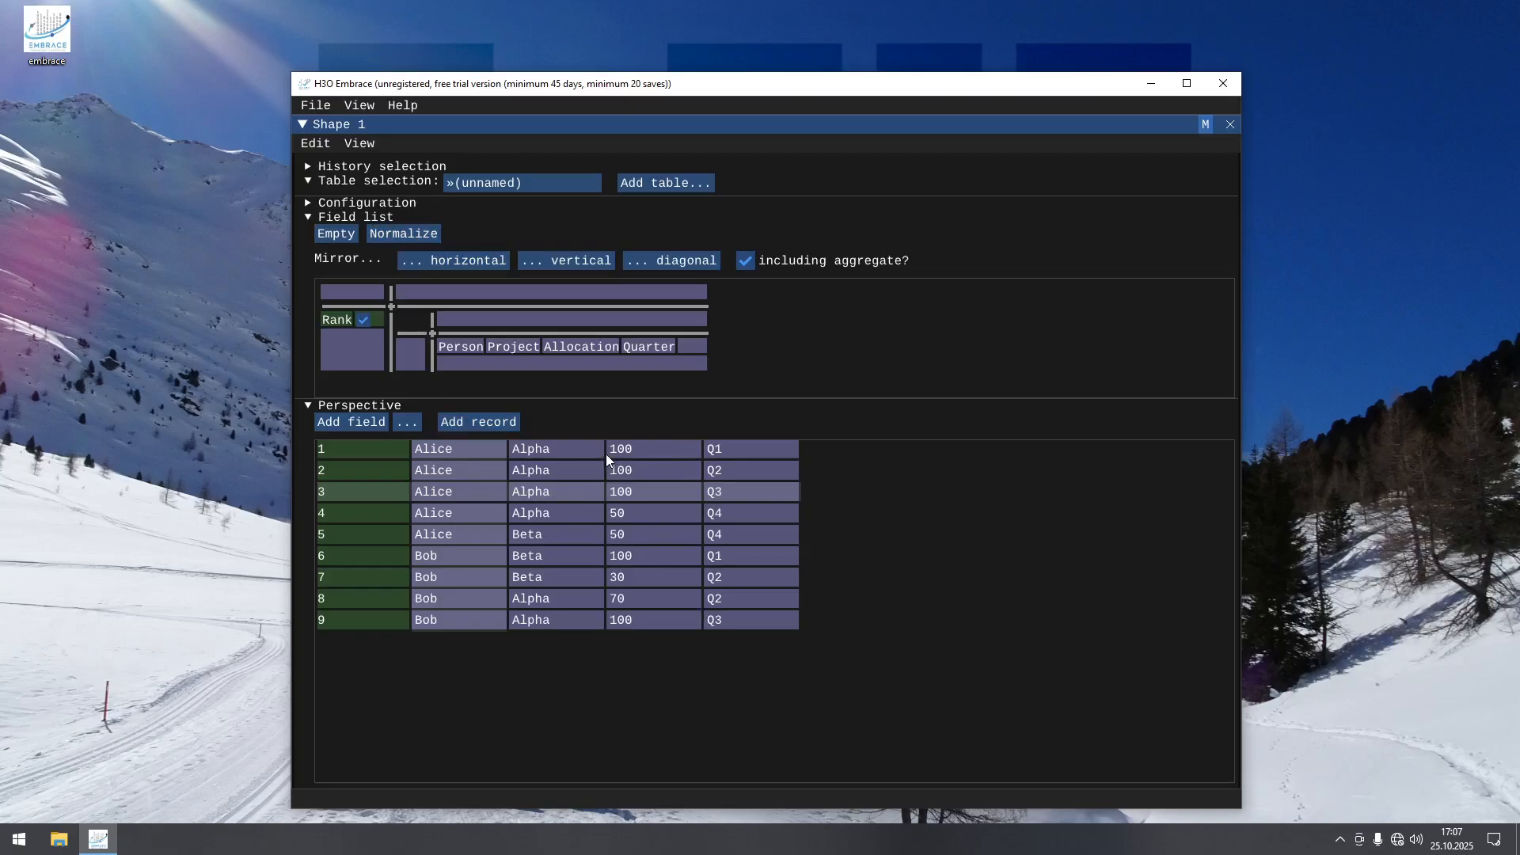
# Try emptying the field list and moving only Rank to the unused-fields block, normalizing the list after each change
pyautogui.click(344, 234)
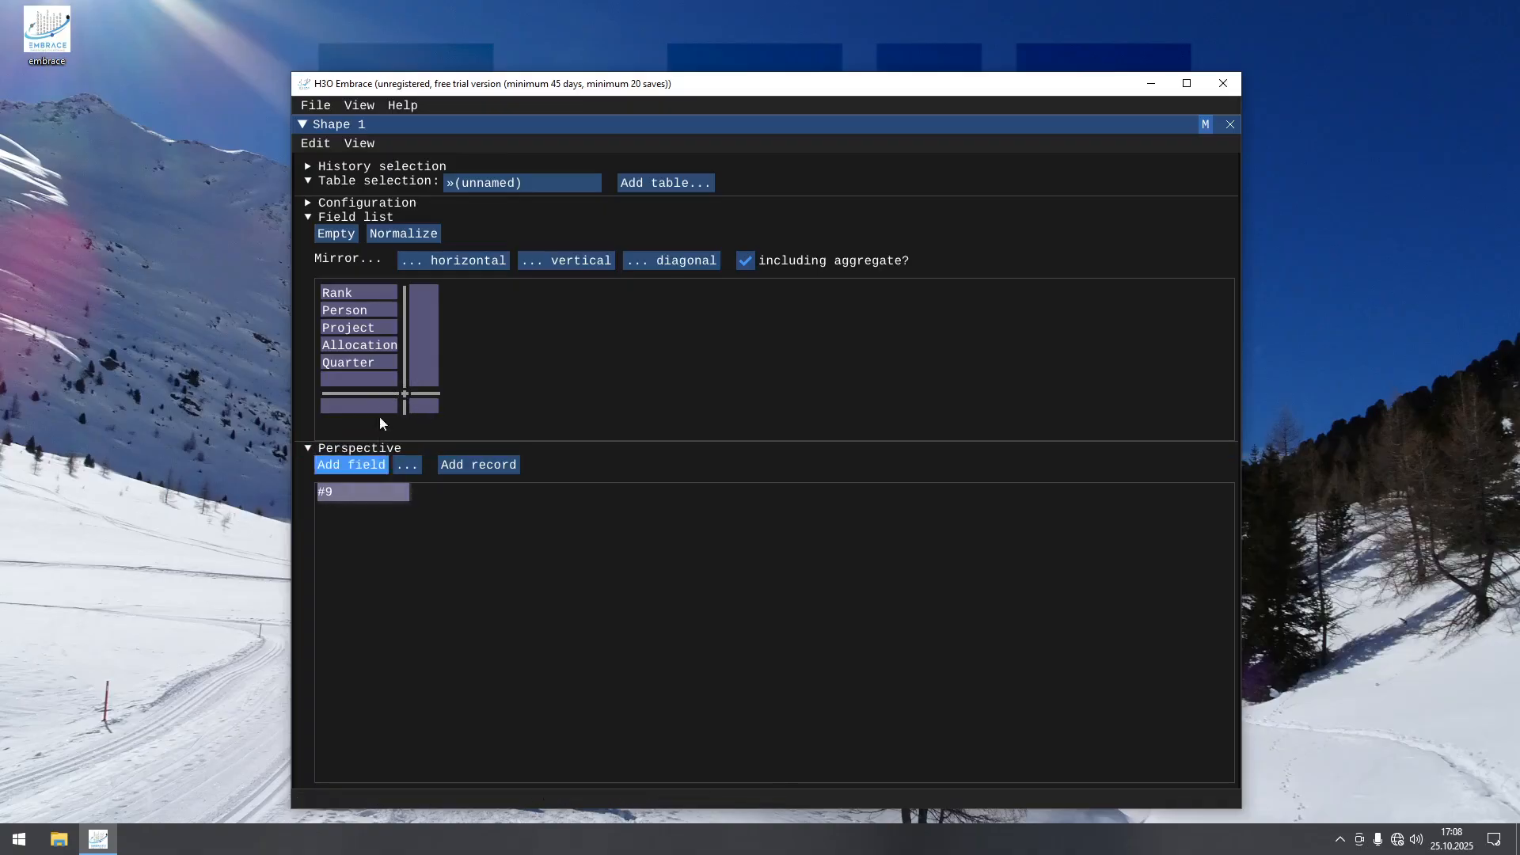
pyautogui.click(396, 237)
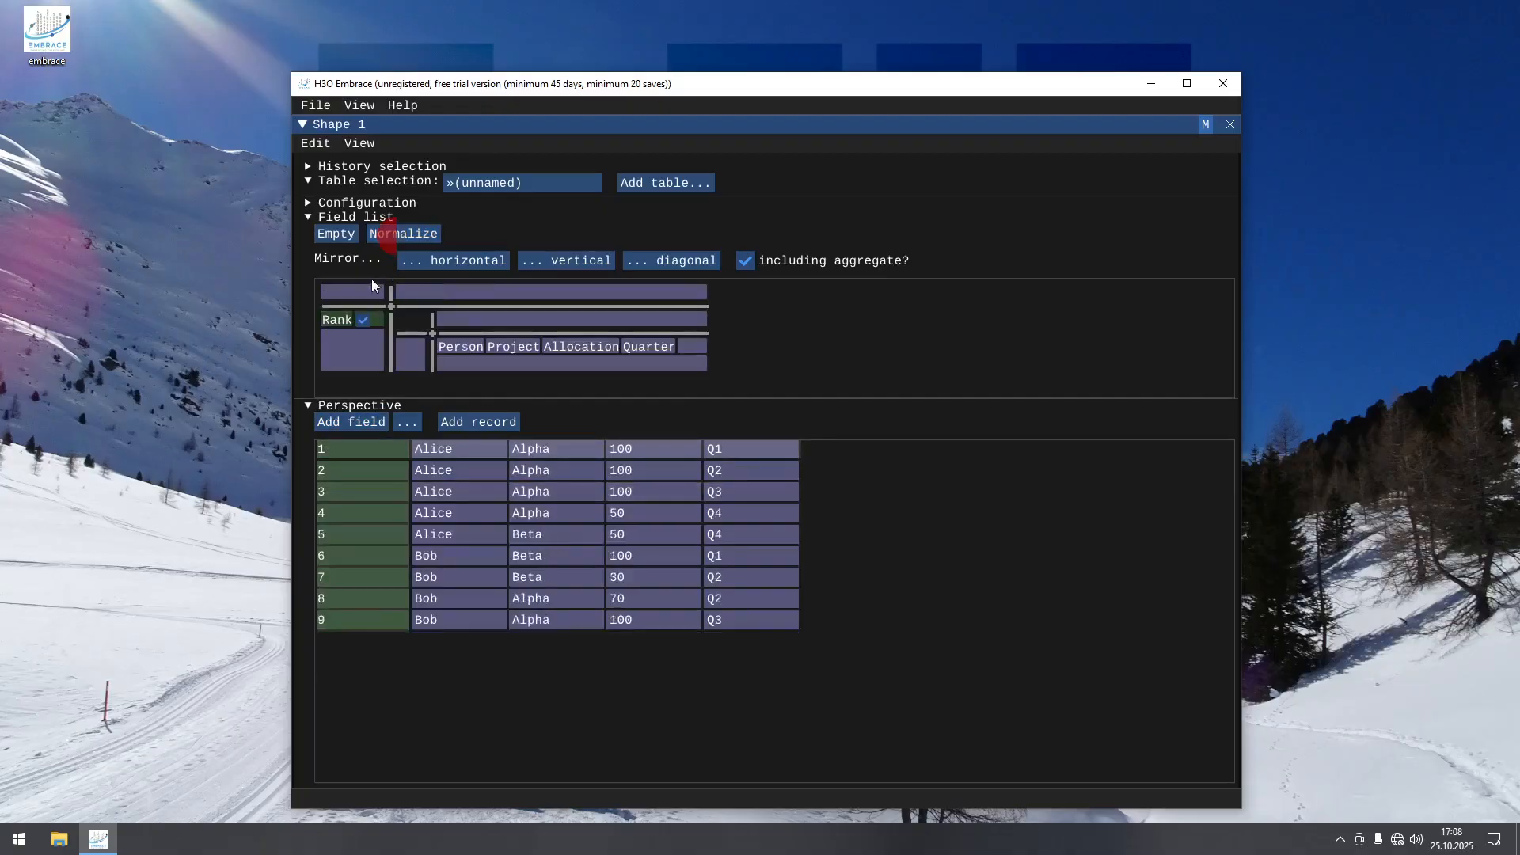
pyautogui.moveTo(347, 321); pyautogui.dragTo(357, 293)
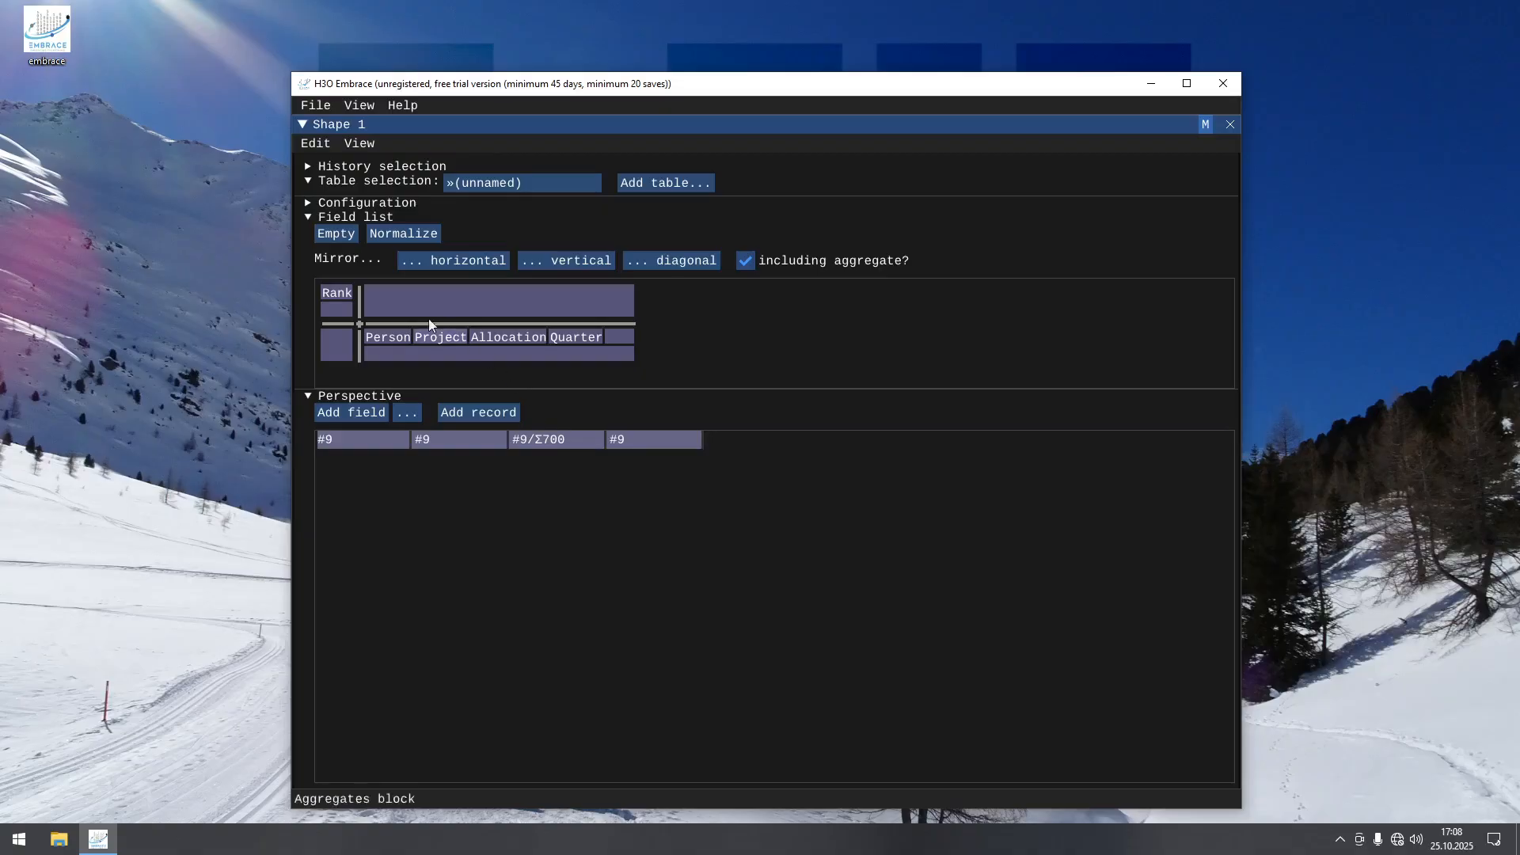
pyautogui.click(383, 238)
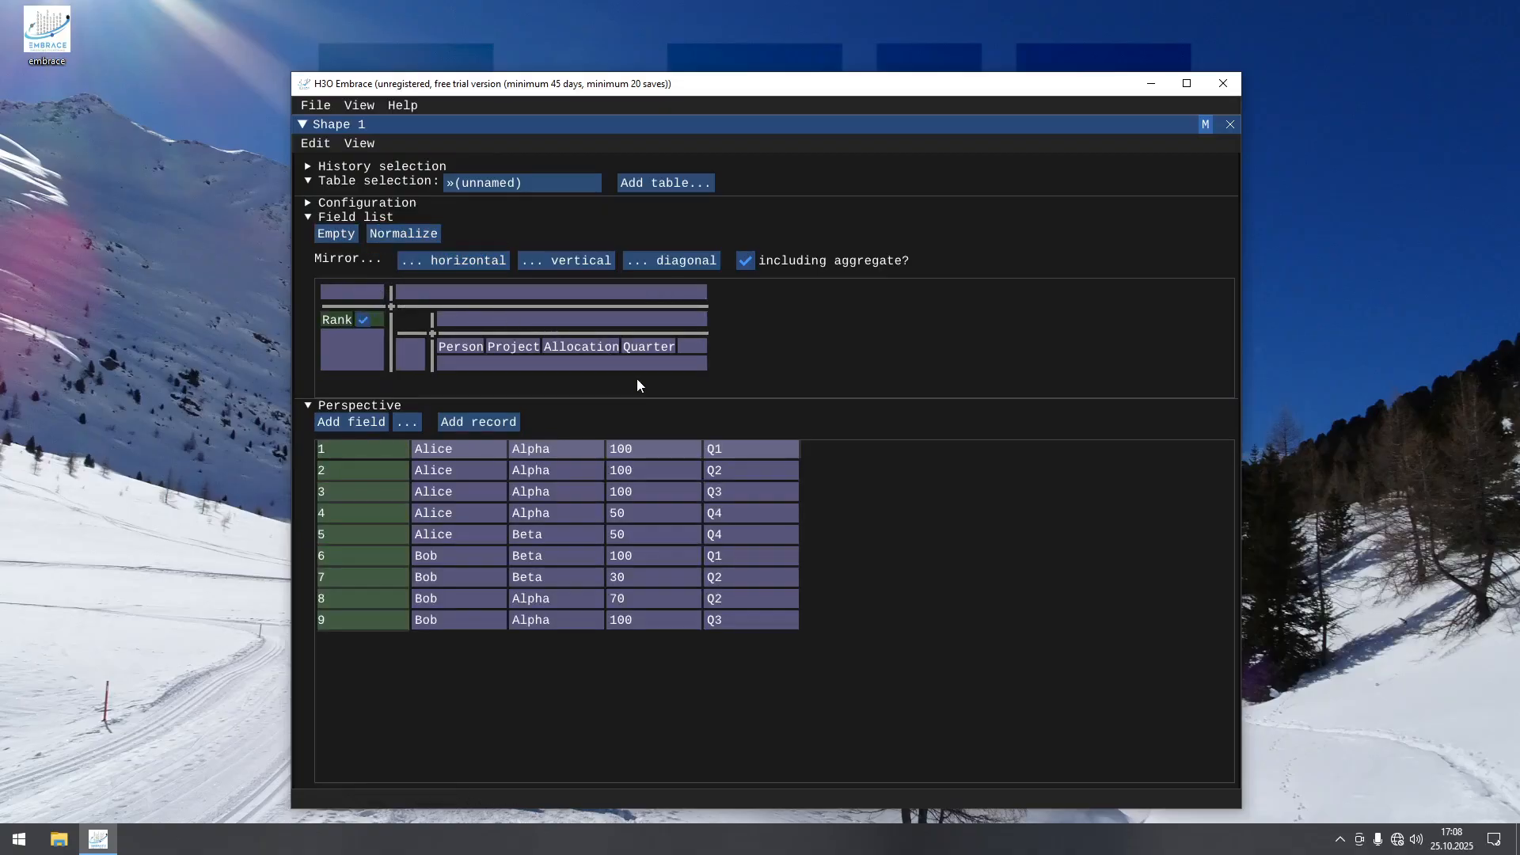
# Pivot the table with Quarter as column cluster, Project and Person as row clusters, Allocation as aggregate, and Rank among the unused fields
pyautogui.moveTo(647, 347); pyautogui.dragTo(600, 290)
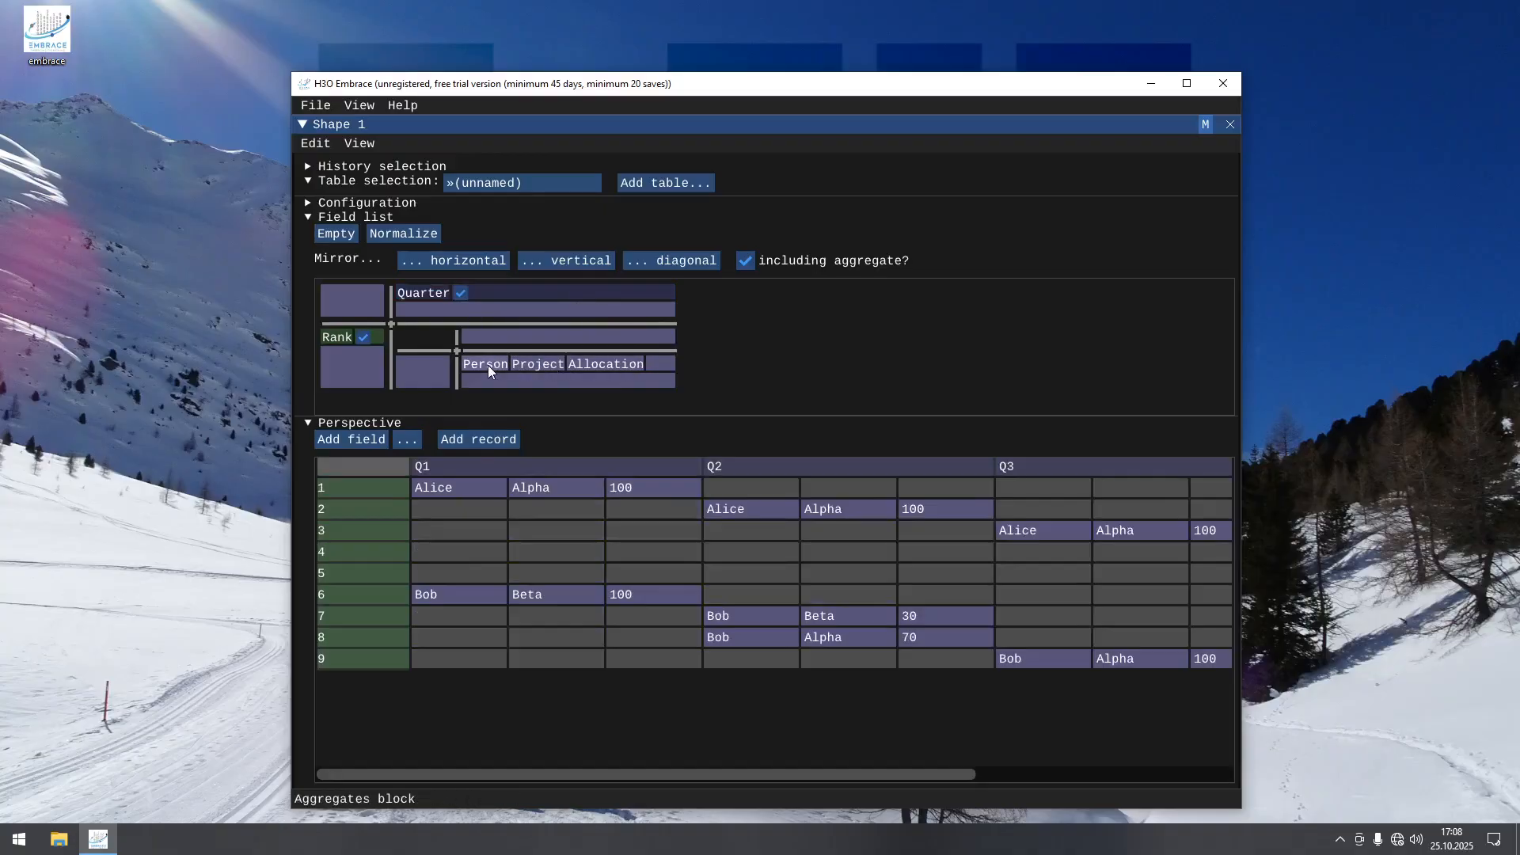
pyautogui.moveTo(532, 368); pyautogui.dragTo(364, 369)
pyautogui.moveTo(521, 375); pyautogui.dragTo(377, 384)
pyautogui.moveTo(352, 341); pyautogui.dragTo(362, 304)
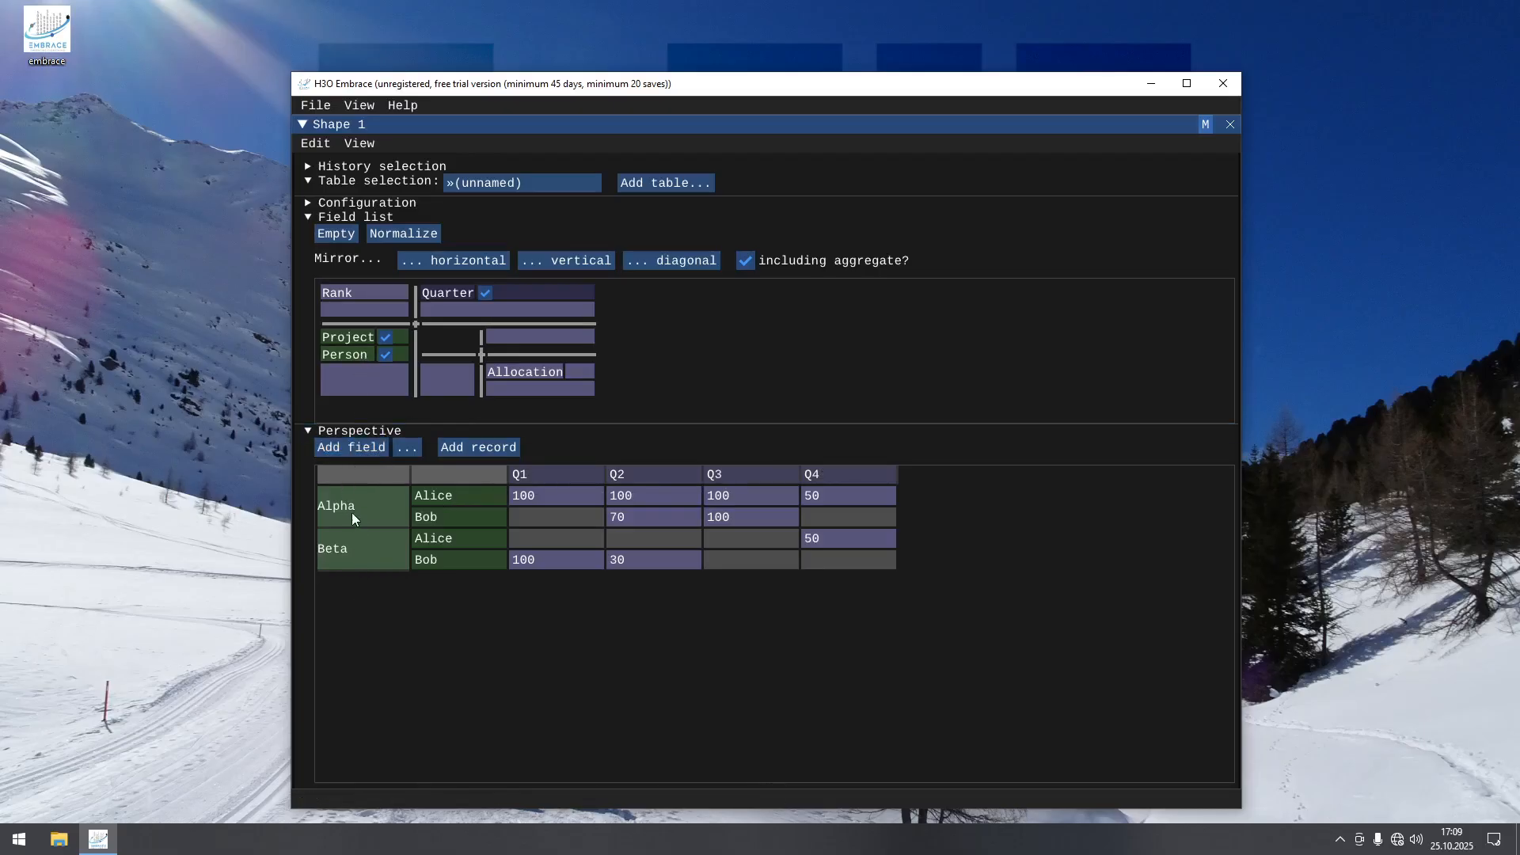
# Switch the sorting of Quarter, Person and Project to descending and back to ascending
pyautogui.click(486, 294)
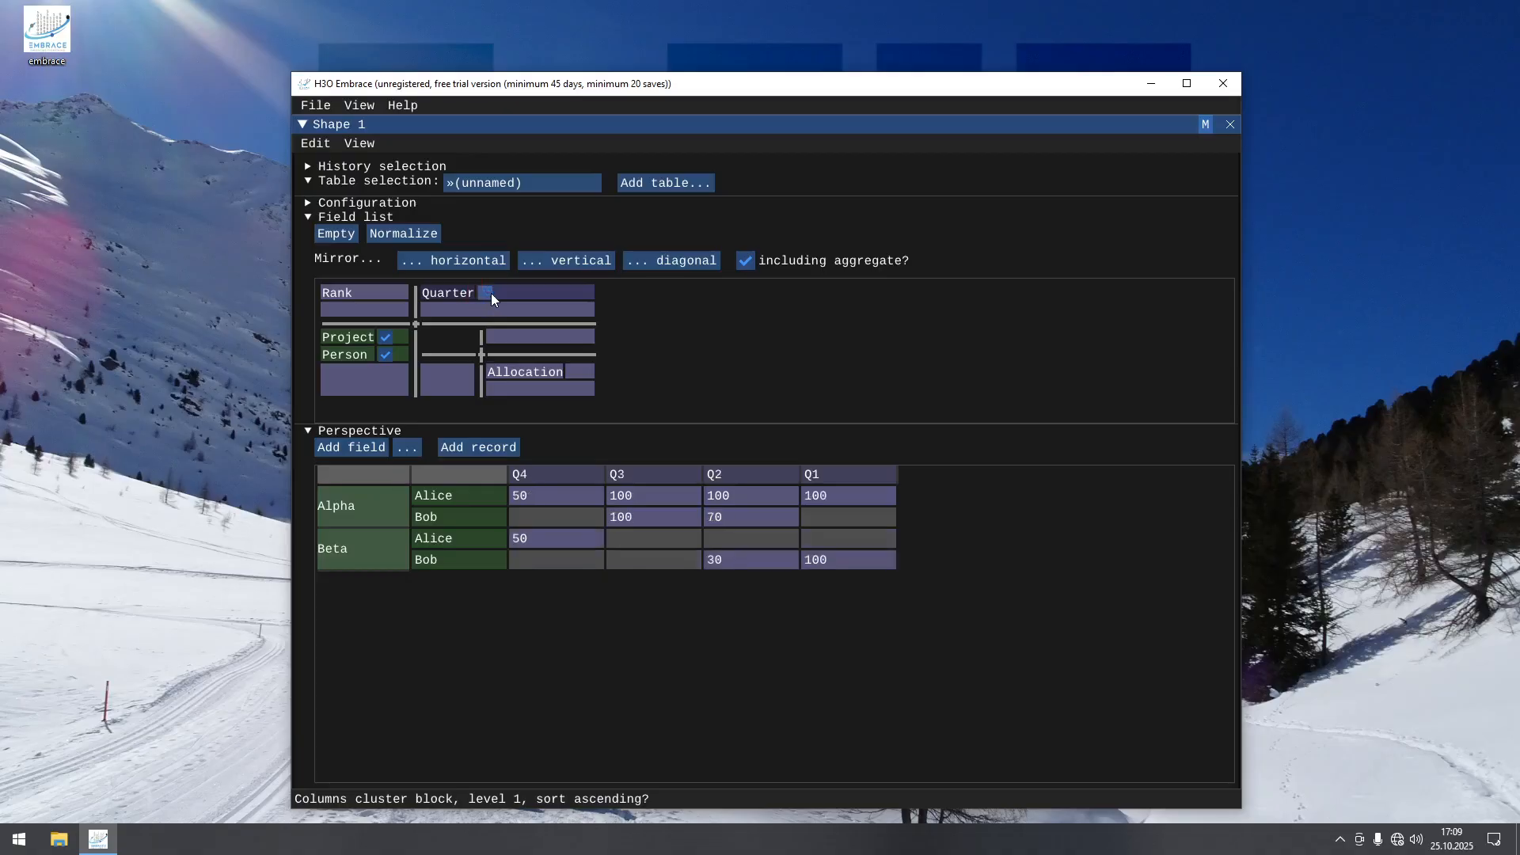
pyautogui.click(387, 353)
pyautogui.click(389, 340)
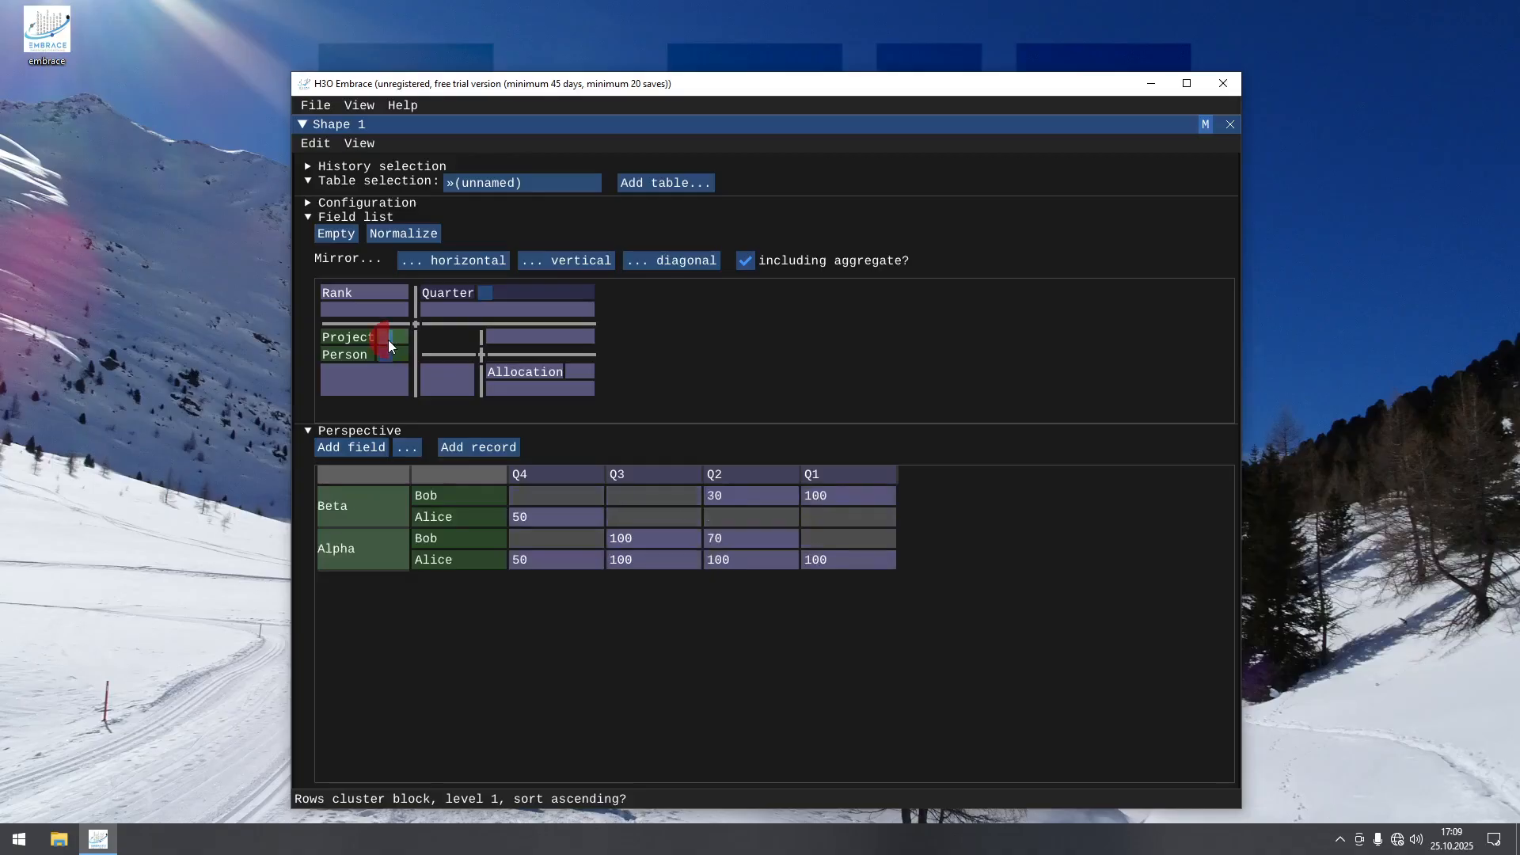
pyautogui.click(385, 350)
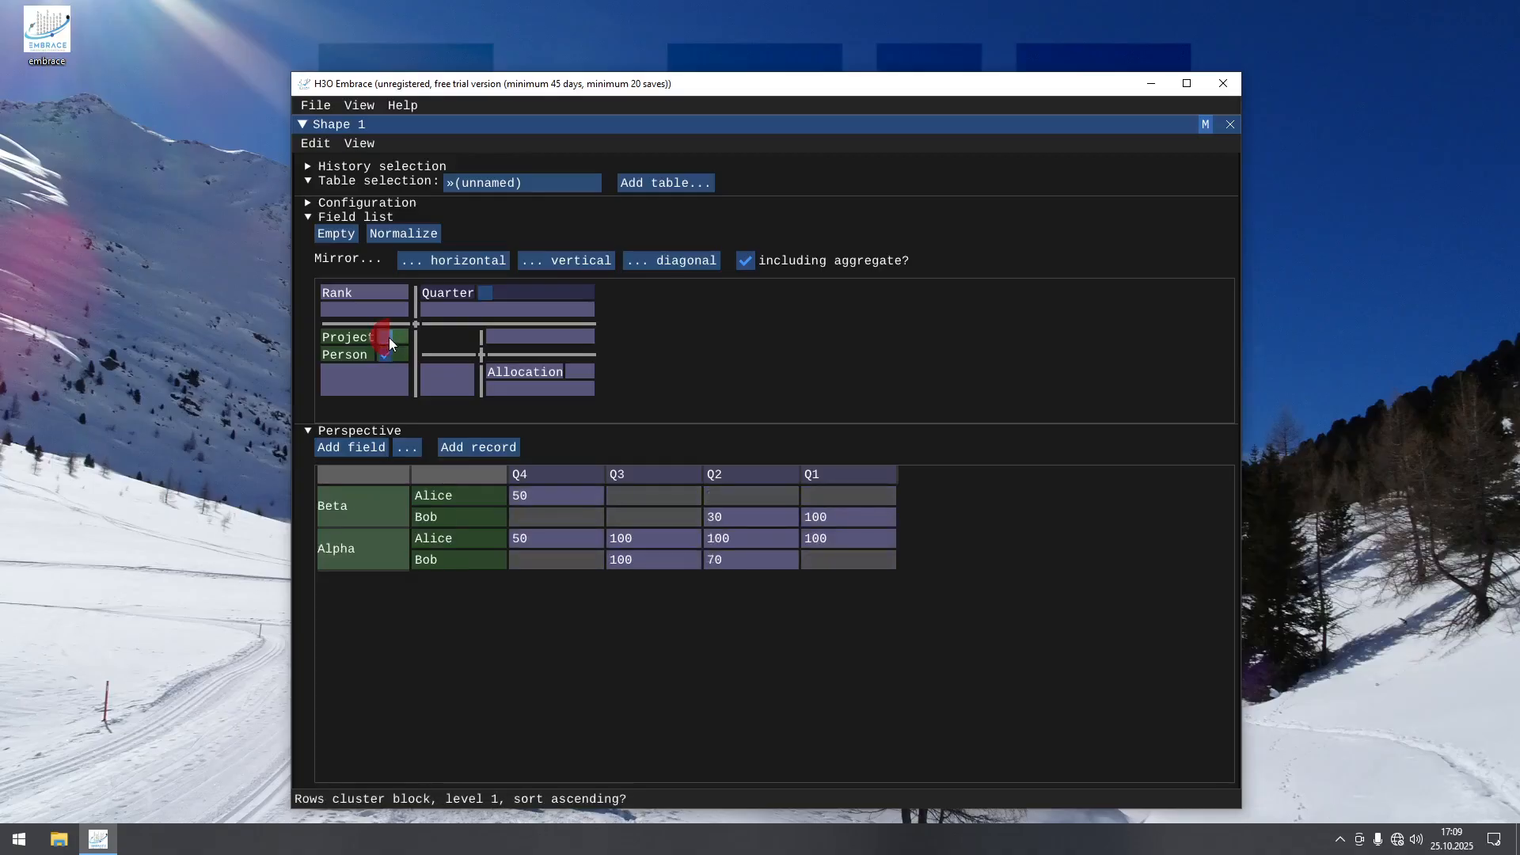
pyautogui.click(389, 338)
pyautogui.click(485, 294)
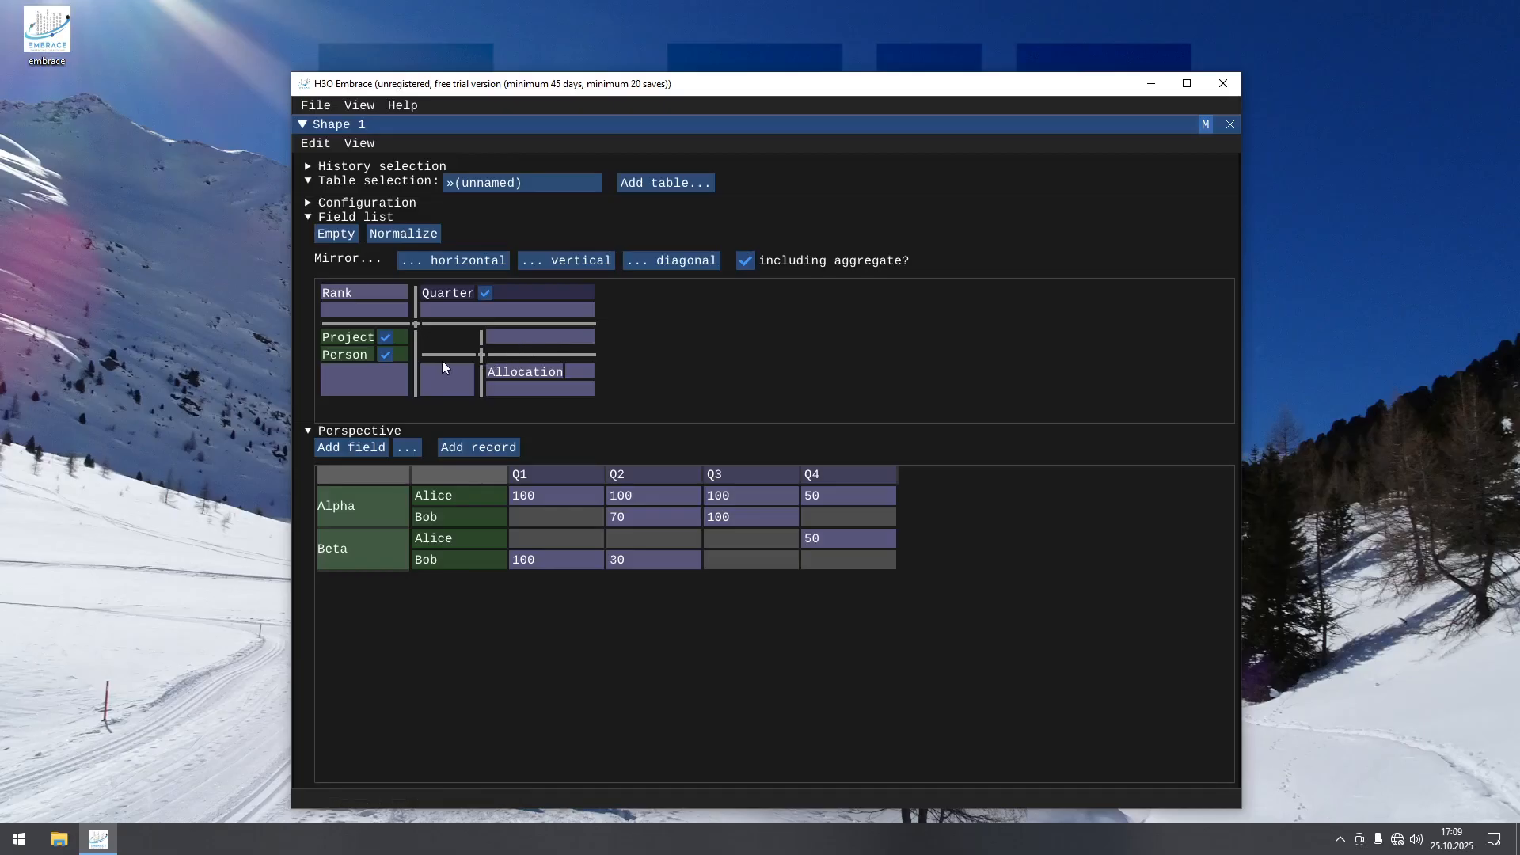
# Rearrange the pivot with Project as aggregate, Allocation unused, and Rank as a row cluster below Person
pyautogui.moveTo(350, 337); pyautogui.dragTo(365, 311)
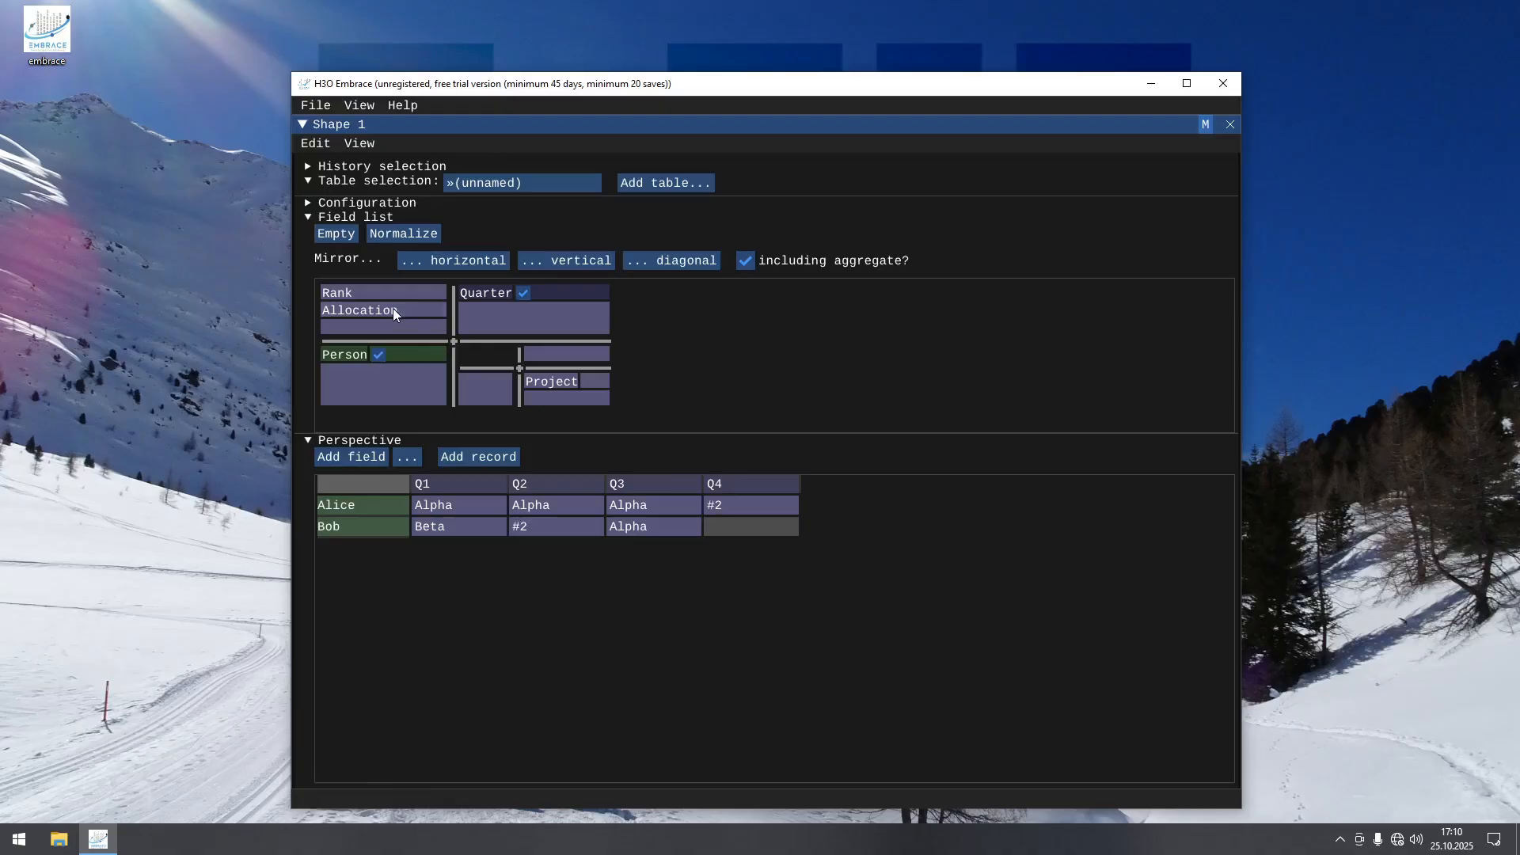
pyautogui.moveTo(375, 293); pyautogui.dragTo(374, 373)
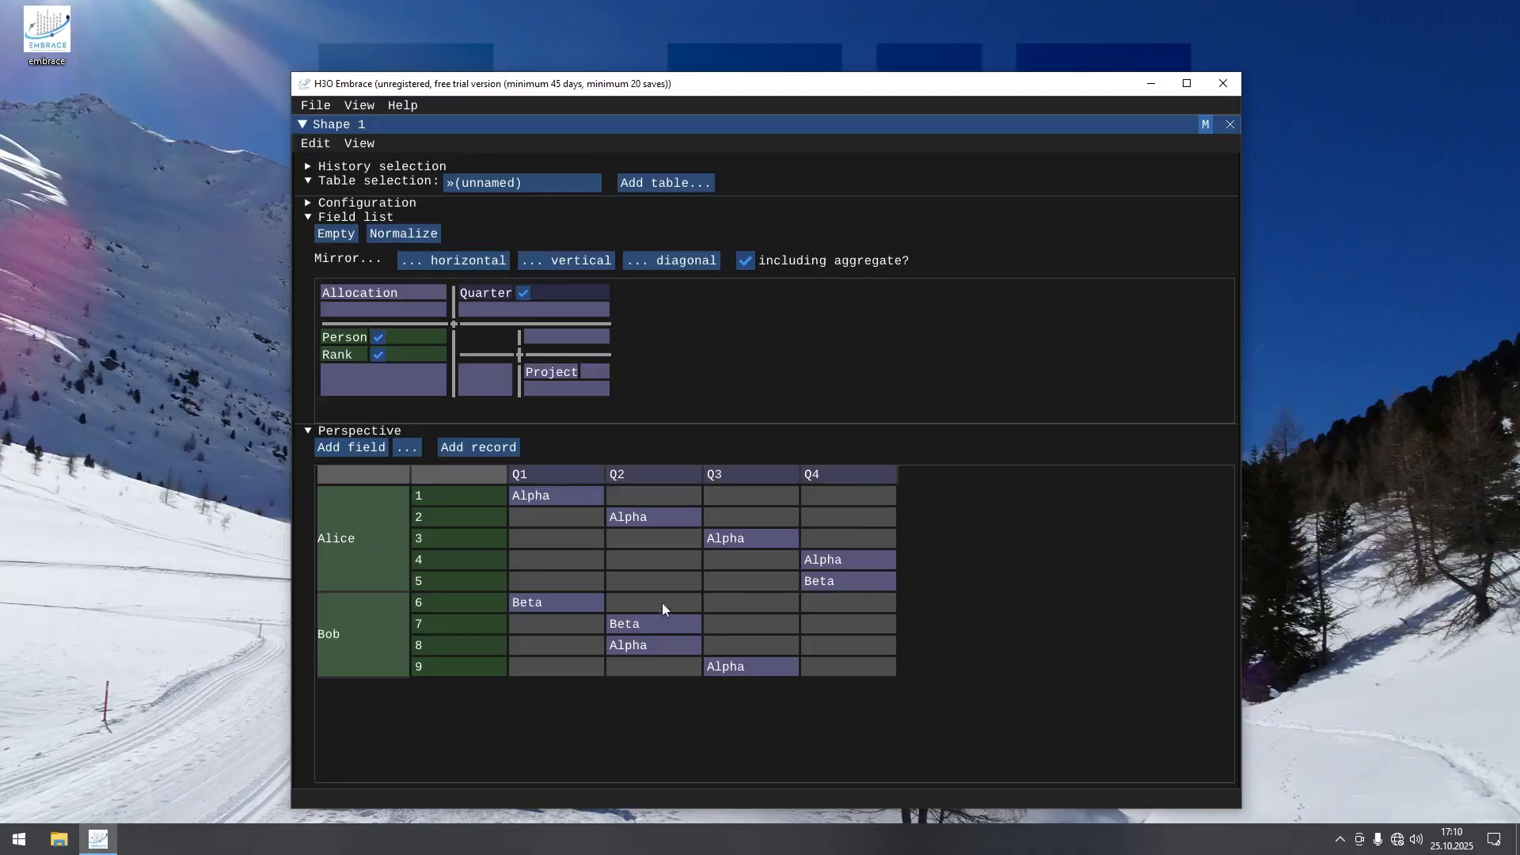
# Nest Rank in the level 2 and level 3 rows cluster blocks, and return it to level 1 below Person
pyautogui.moveTo(345, 355); pyautogui.dragTo(482, 379)
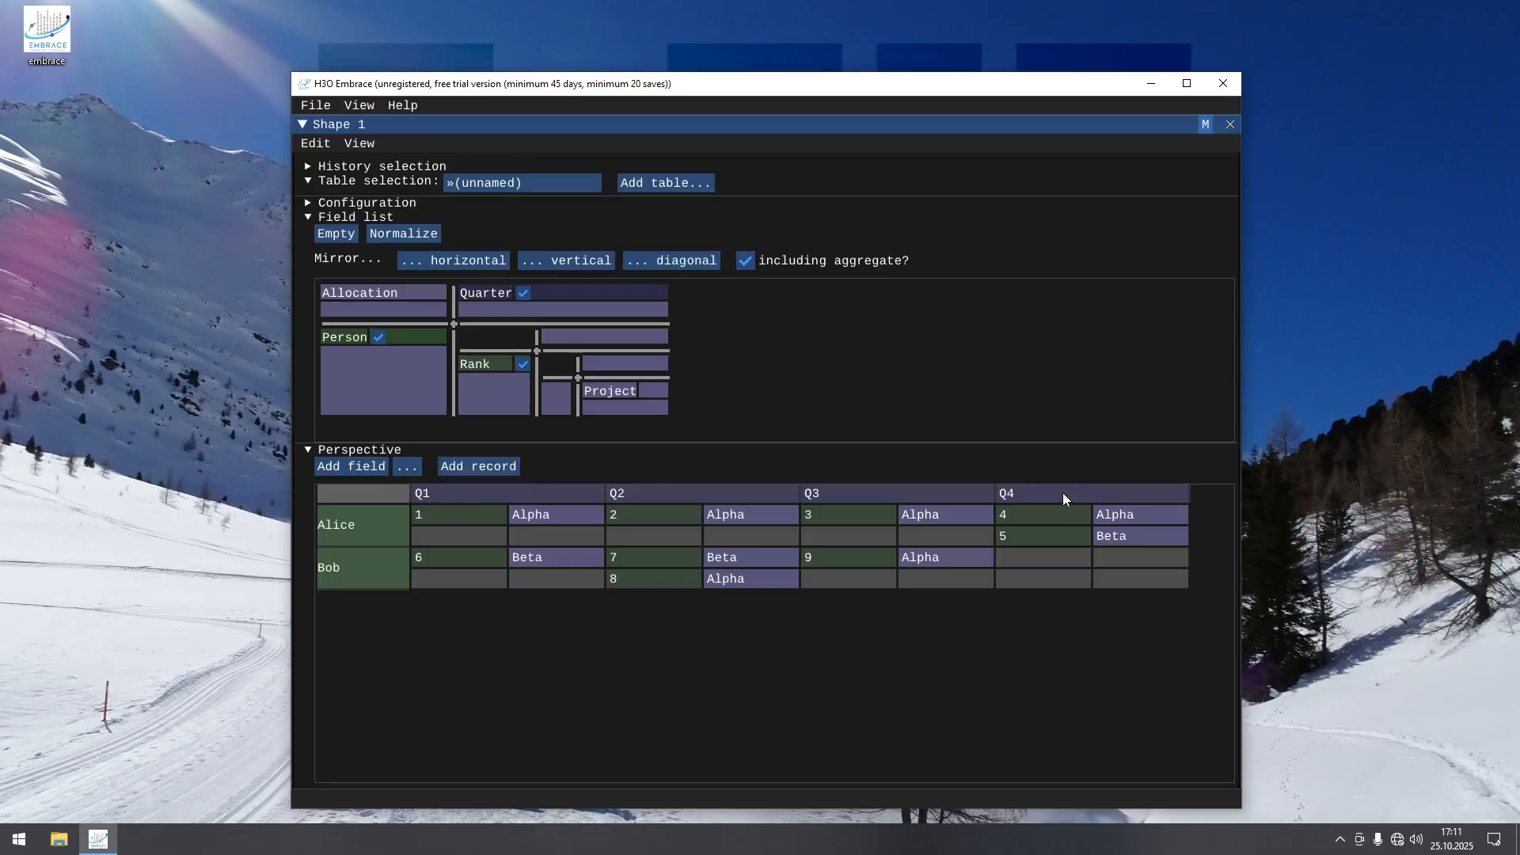
pyautogui.click(1042, 493)
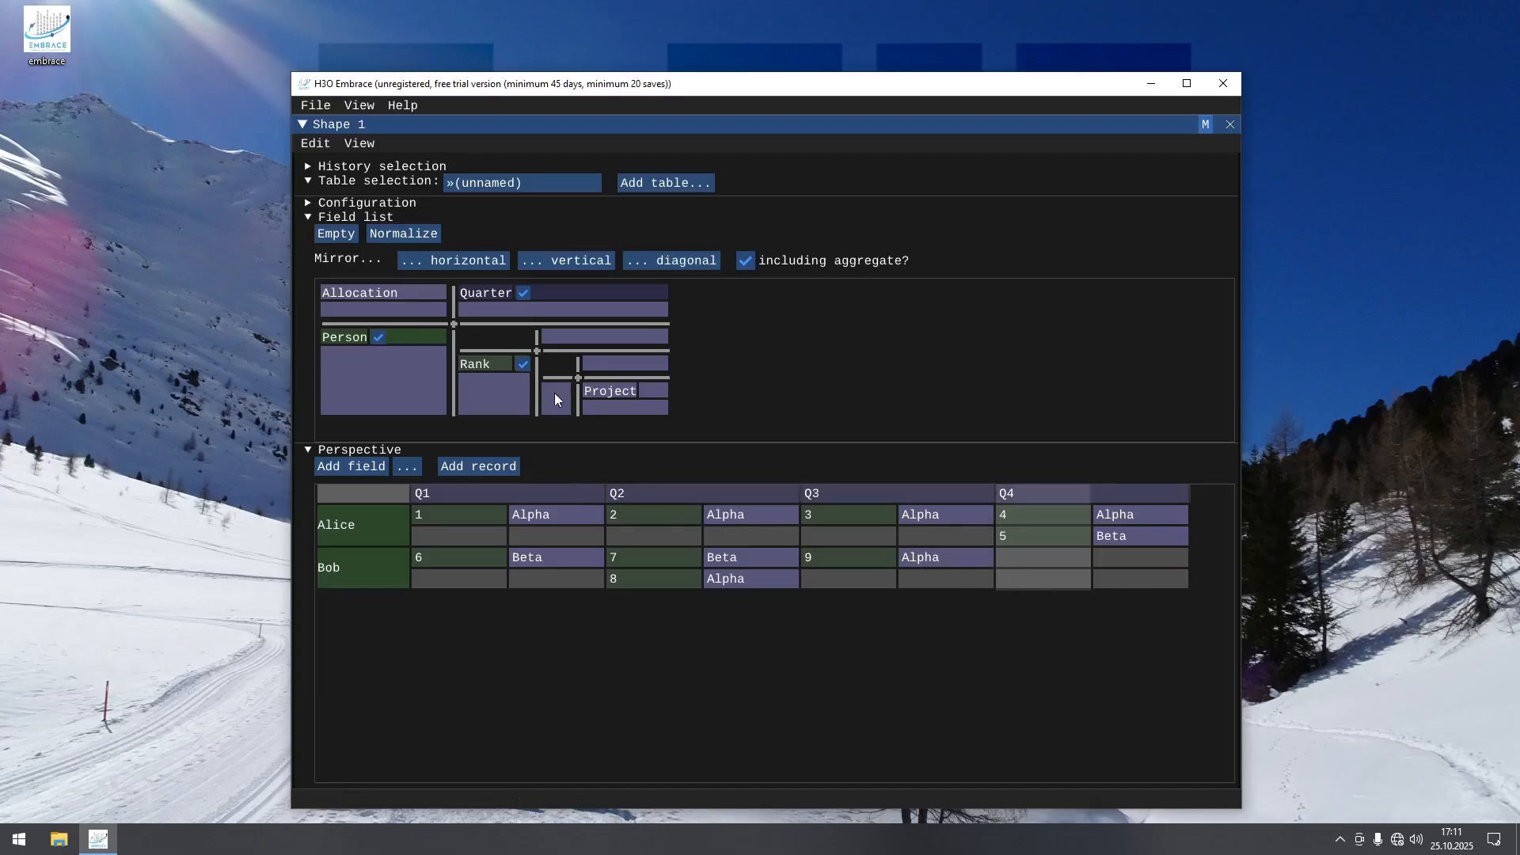
pyautogui.moveTo(490, 367)
pyautogui.mouseDown()
pyautogui.moveTo(401, 370)
pyautogui.moveTo(417, 358)
pyautogui.moveTo(491, 376)
pyautogui.mouseUp()
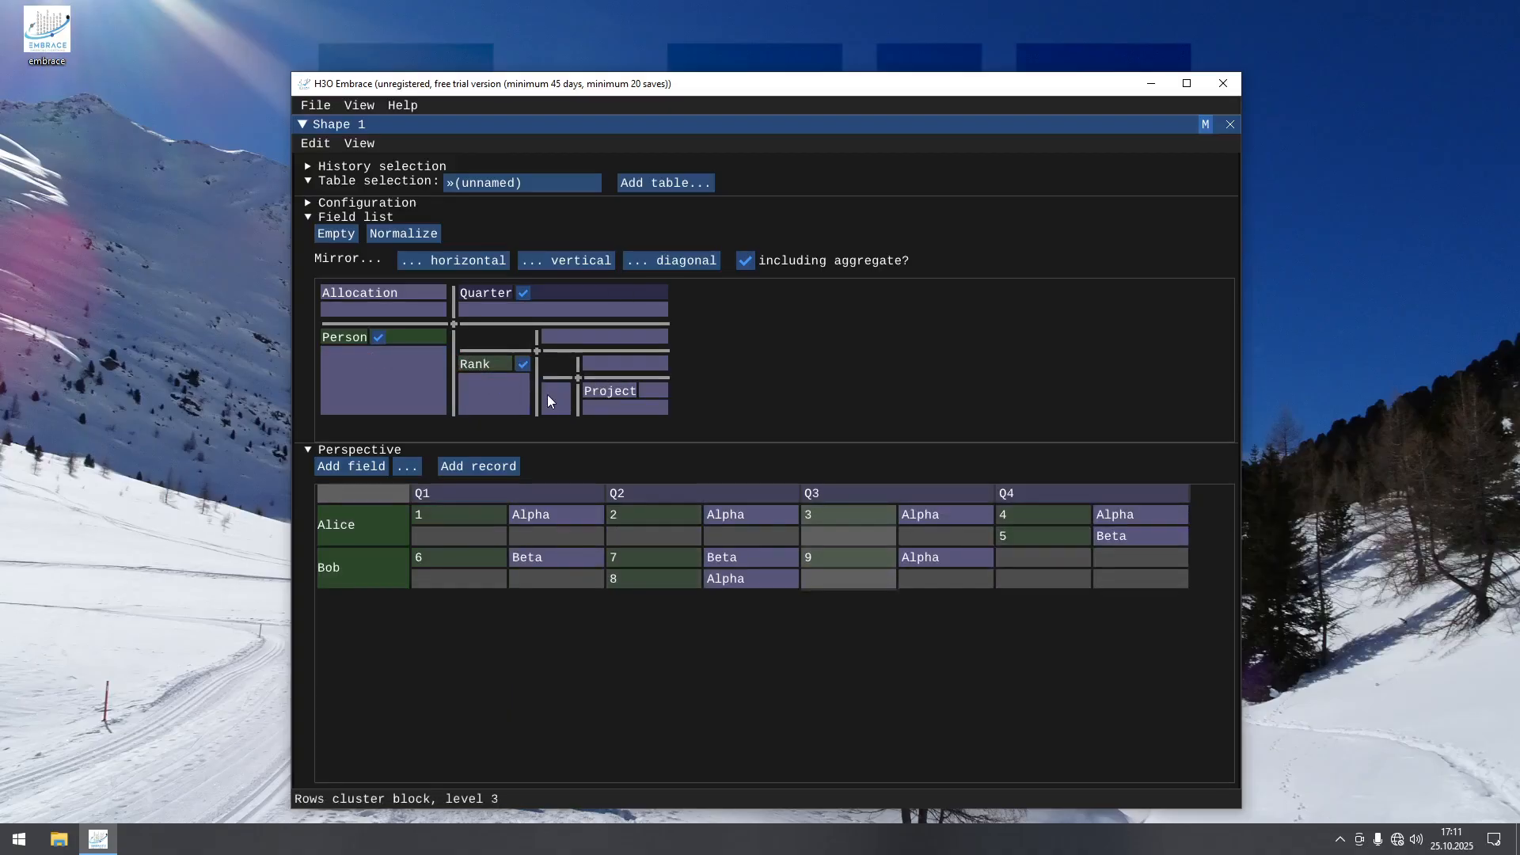
pyautogui.moveTo(490, 365); pyautogui.dragTo(559, 398)
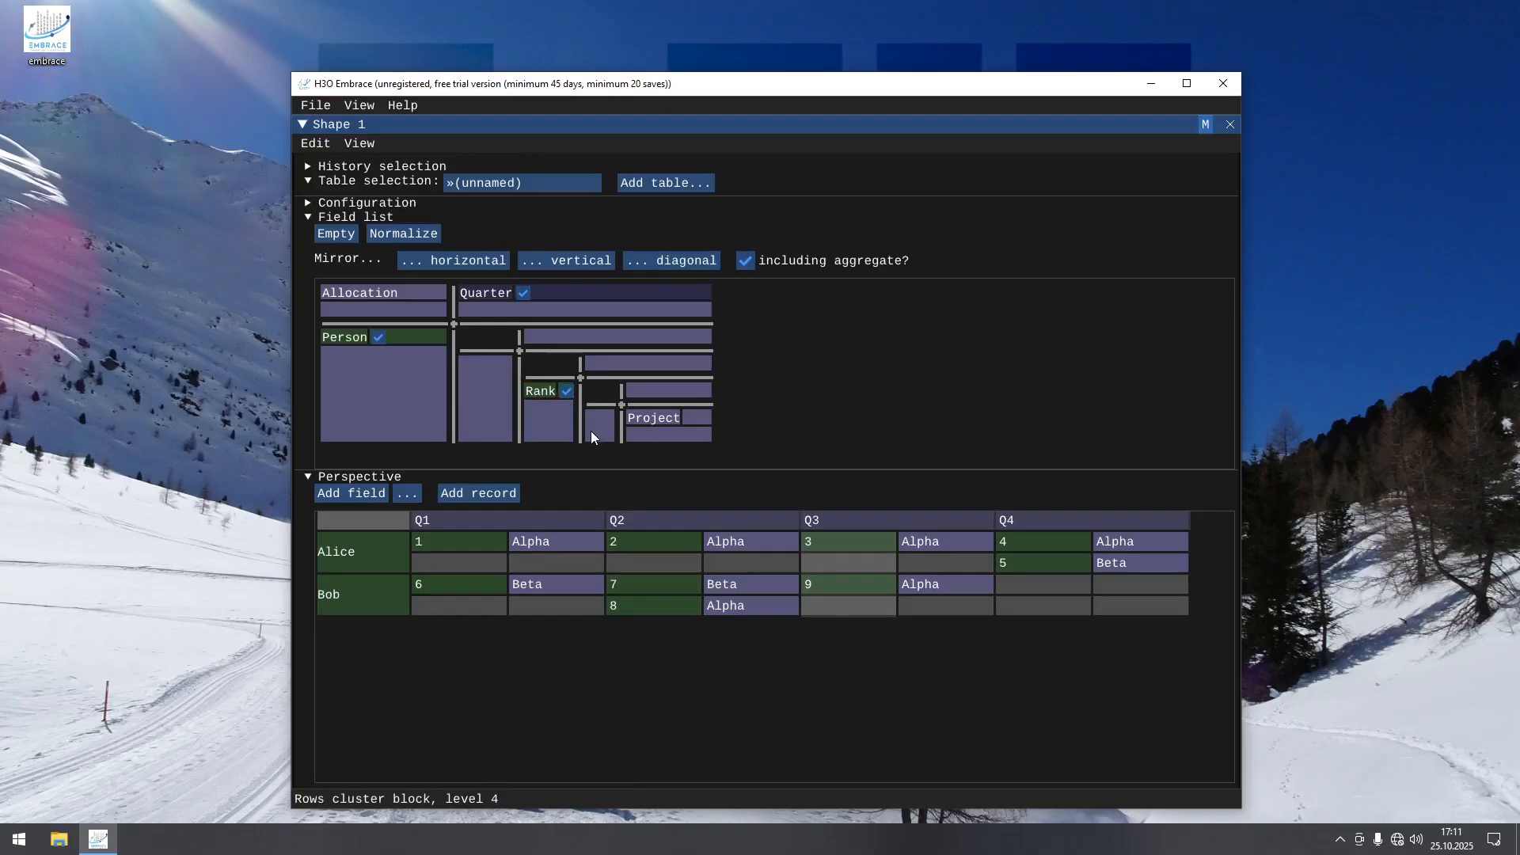
pyautogui.click(526, 393)
pyautogui.moveTo(524, 390); pyautogui.dragTo(481, 393)
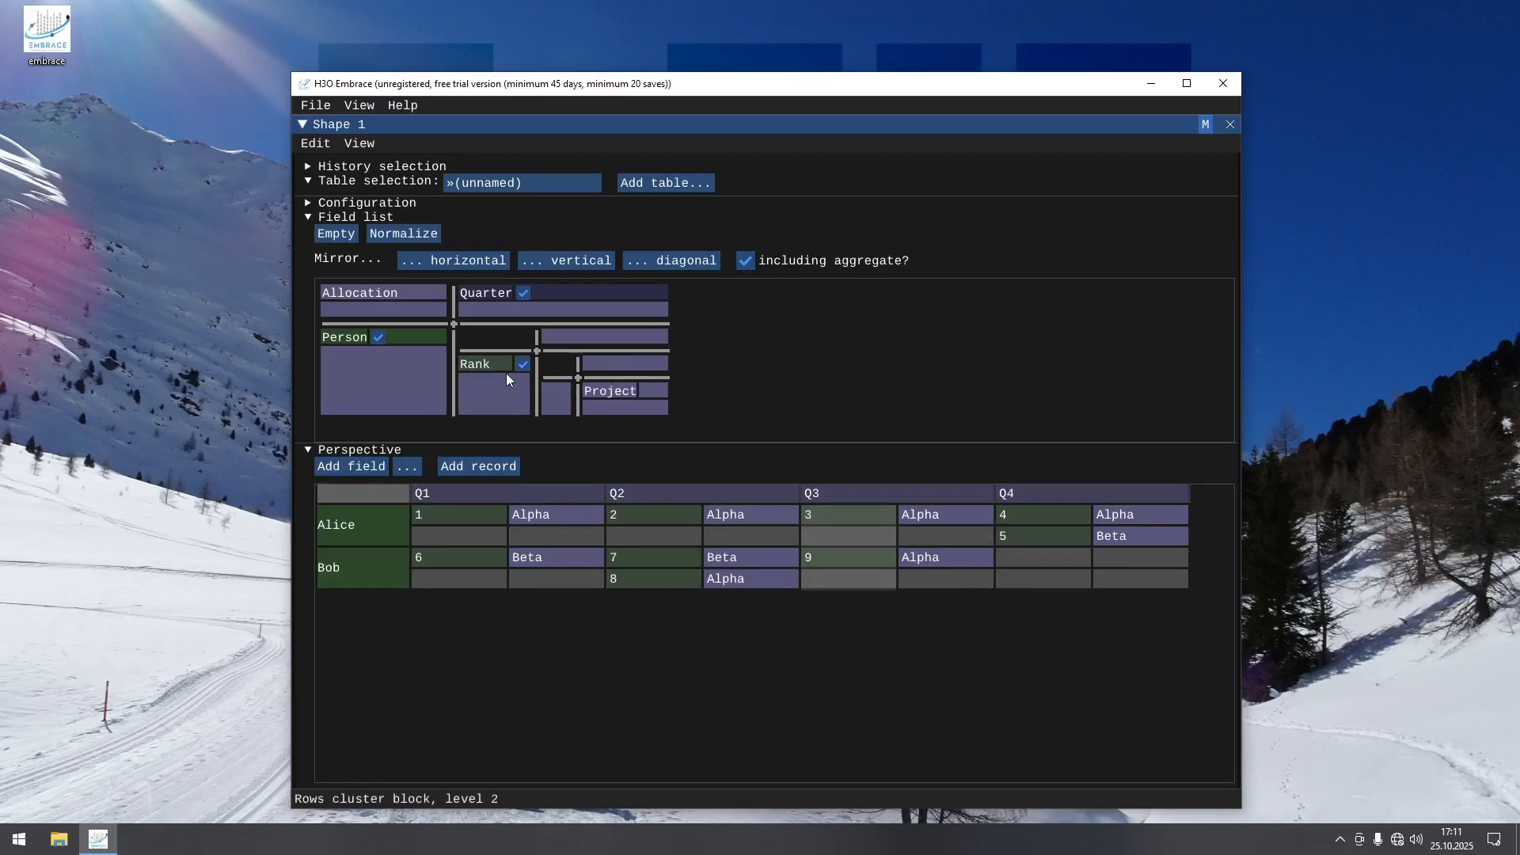
pyautogui.moveTo(495, 365); pyautogui.dragTo(490, 366)
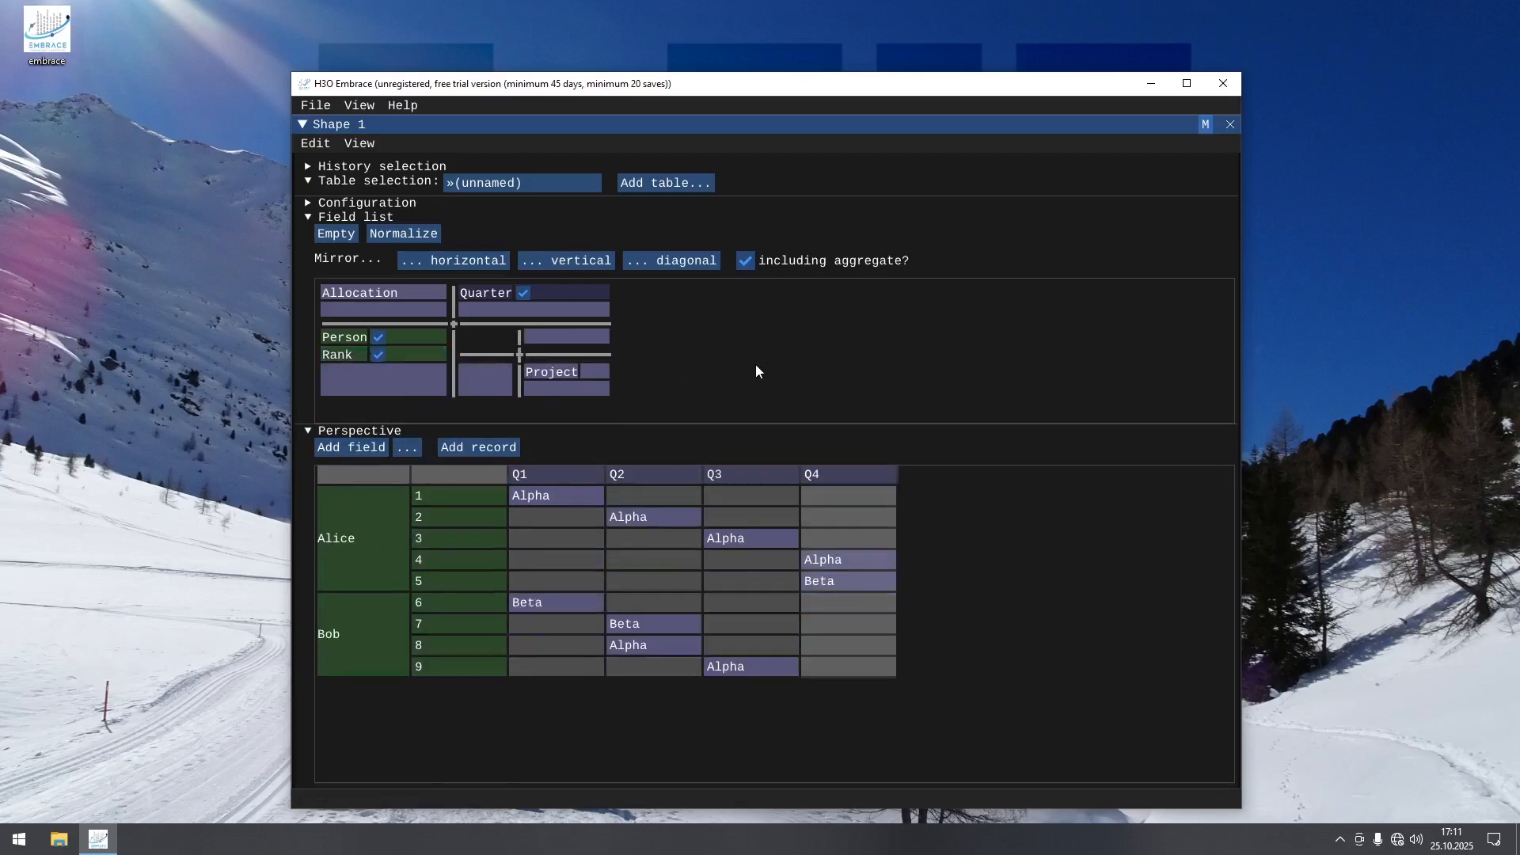